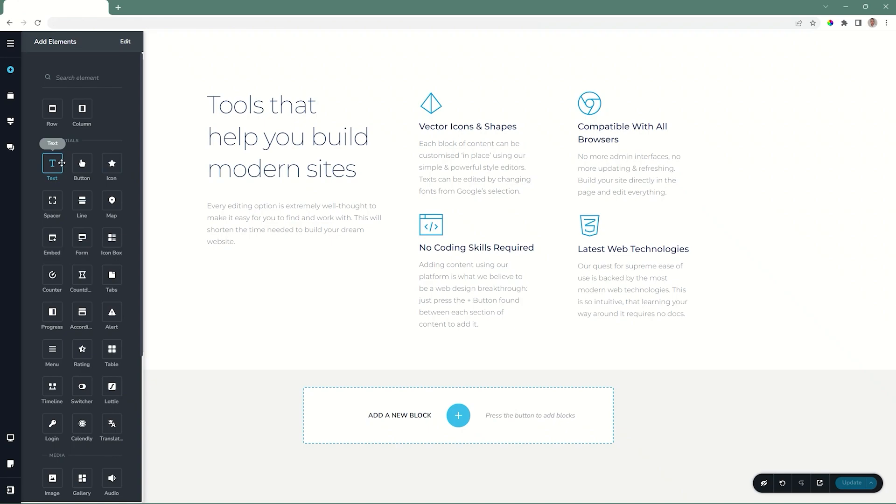
# Examine the heading and paragraph text elements, the typography preset list and the site's global text styles.
pyautogui.click(236, 136)
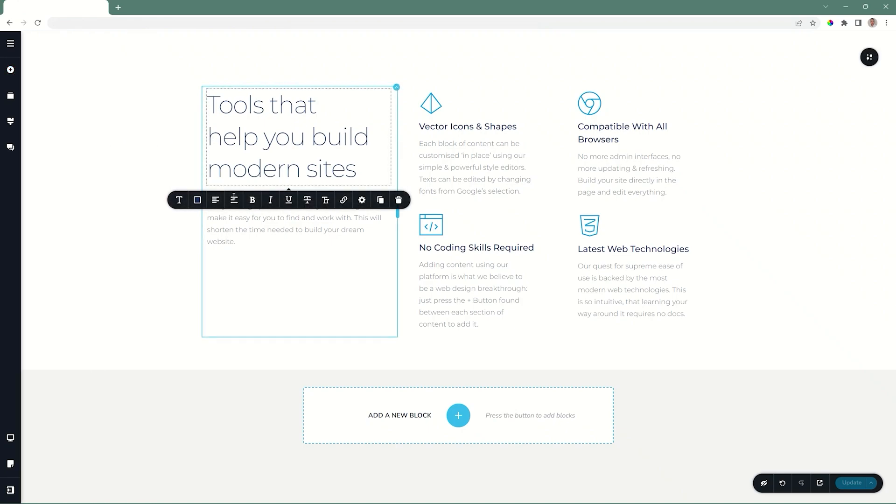
pyautogui.click(245, 231)
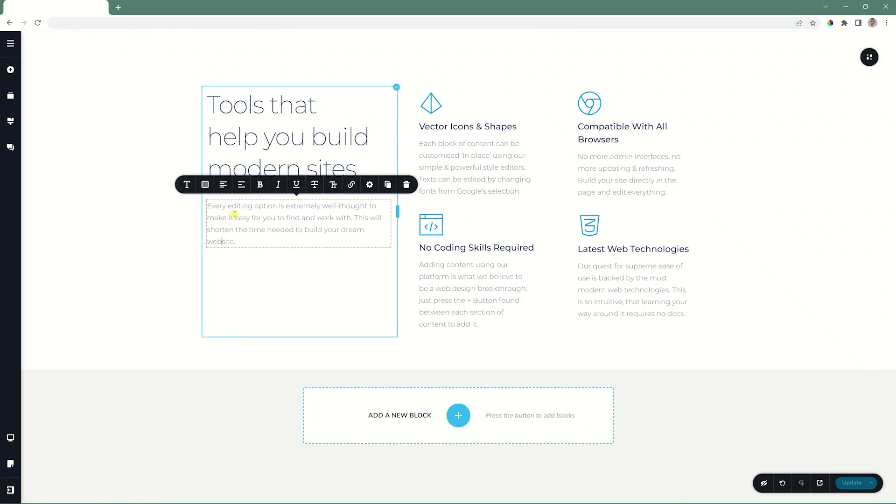
pyautogui.click(187, 185)
pyautogui.click(216, 100)
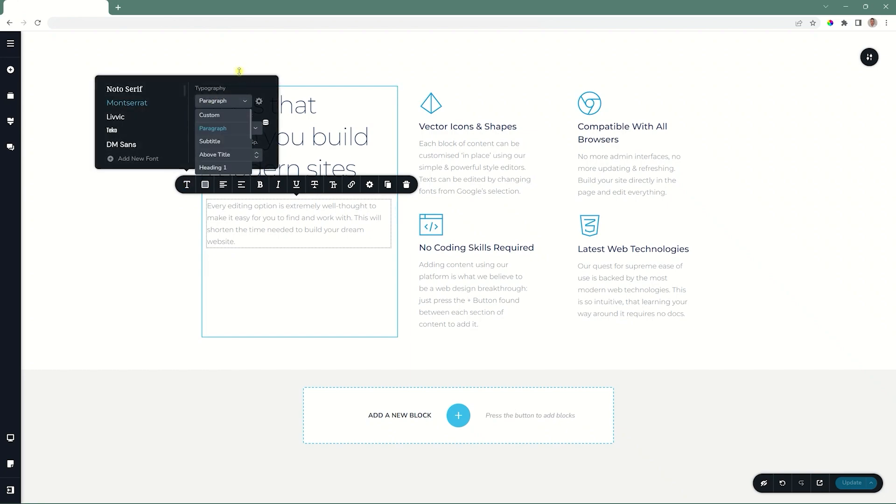
pyautogui.click(10, 122)
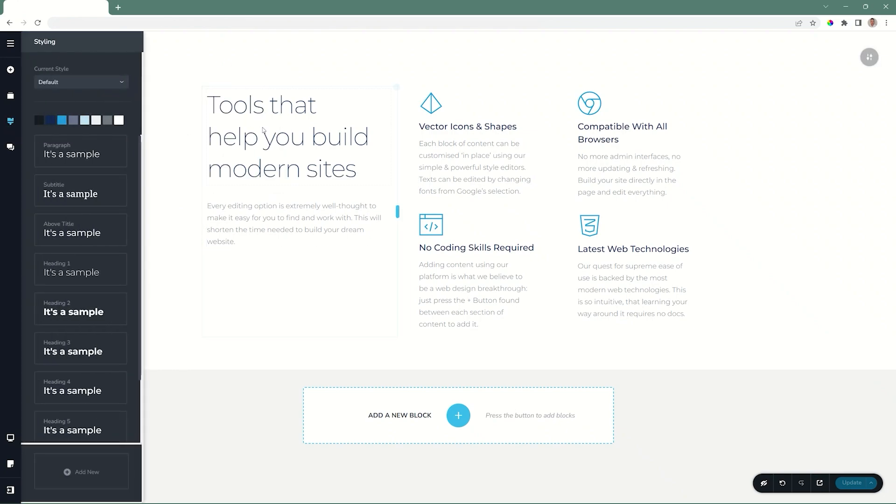
pyautogui.click(274, 136)
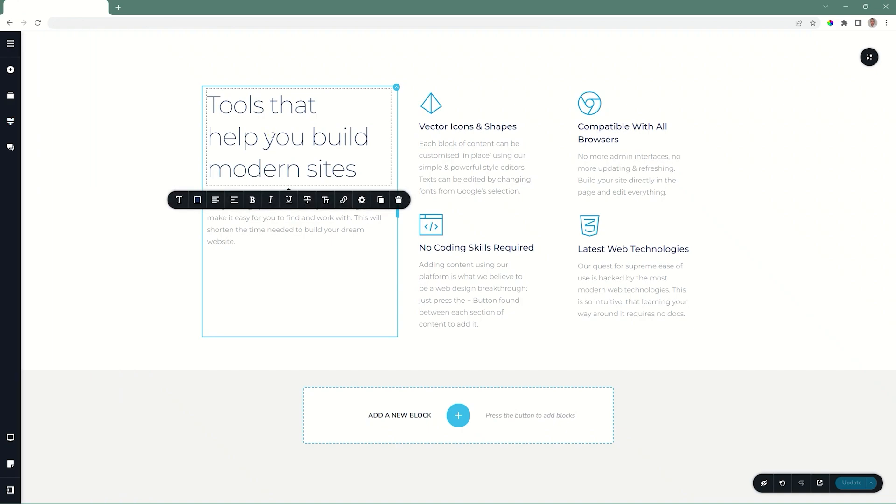
# Add a text element beneath the intro paragraph and replace its placeholder with "Bring in your own text.".
pyautogui.click(10, 70)
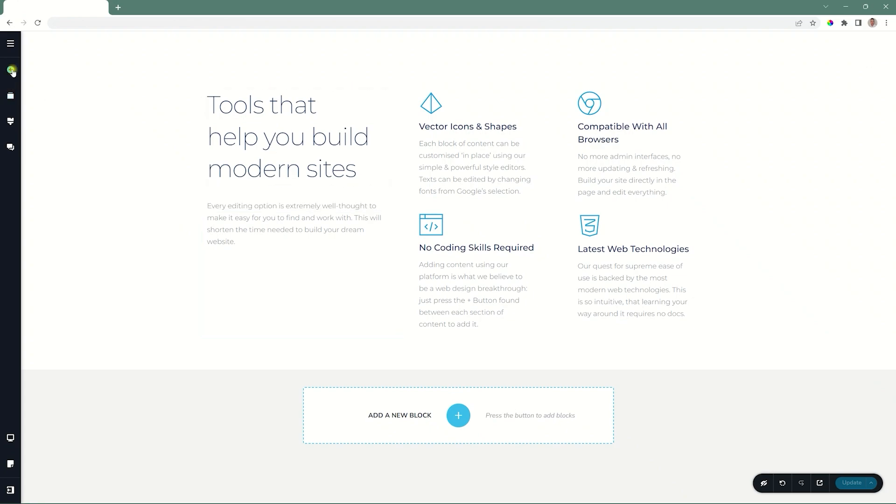
pyautogui.moveTo(52, 163); pyautogui.dragTo(249, 252)
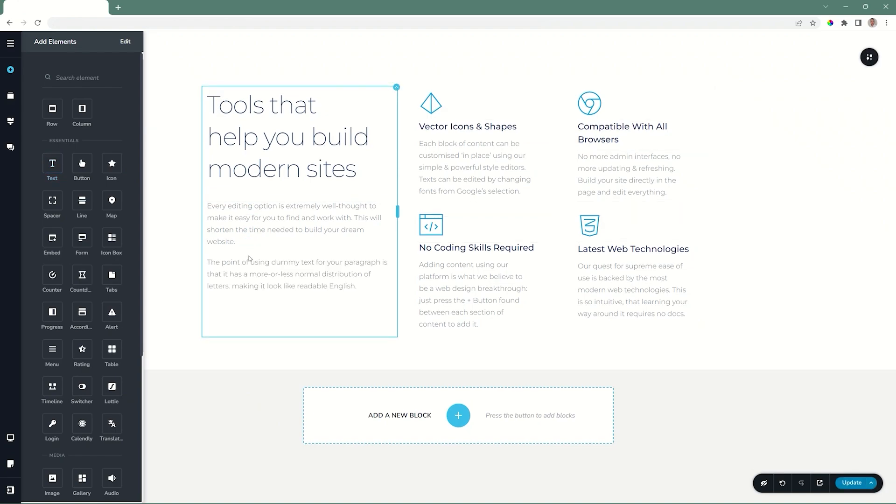
pyautogui.click(244, 273)
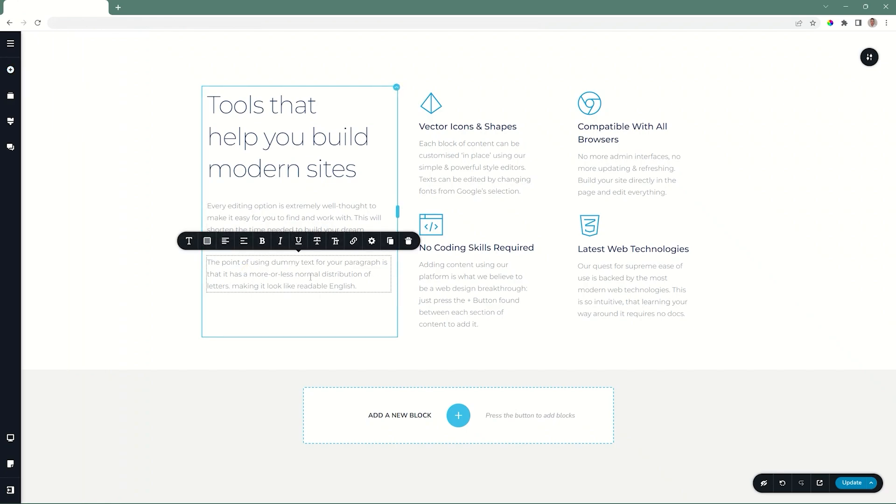
pyautogui.moveTo(357, 286); pyautogui.dragTo(208, 262)
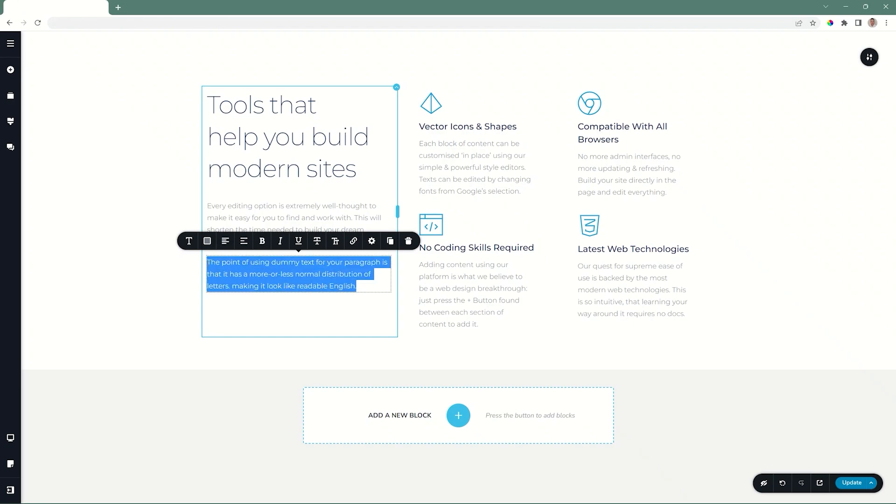
pyautogui.write('P')
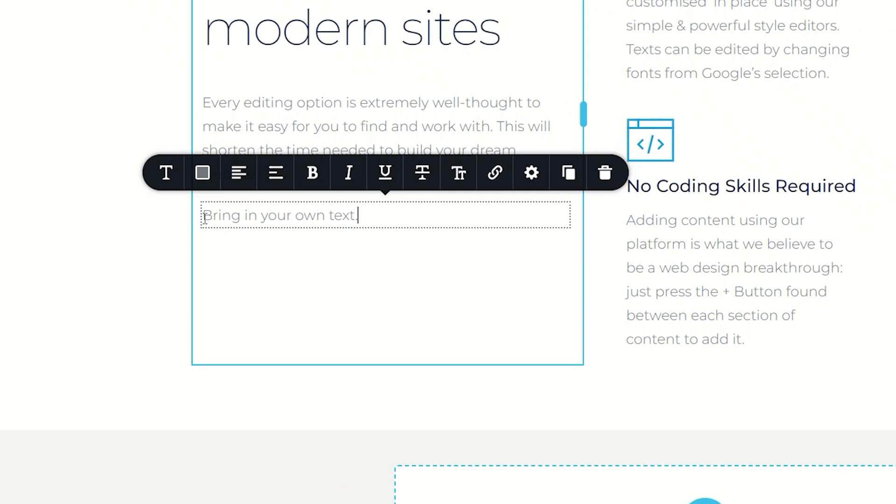
# Cycle the alignment of the new text through to justified.
pyautogui.click(240, 176)
pyautogui.click(240, 176)
pyautogui.click(240, 176)
# Toggle bold, italic, underline, strikethrough and uppercase on and off again for the new text.
pyautogui.click(313, 176)
pyautogui.click(313, 176)
pyautogui.click(346, 174)
pyautogui.click(346, 172)
pyautogui.click(379, 173)
pyautogui.click(379, 173)
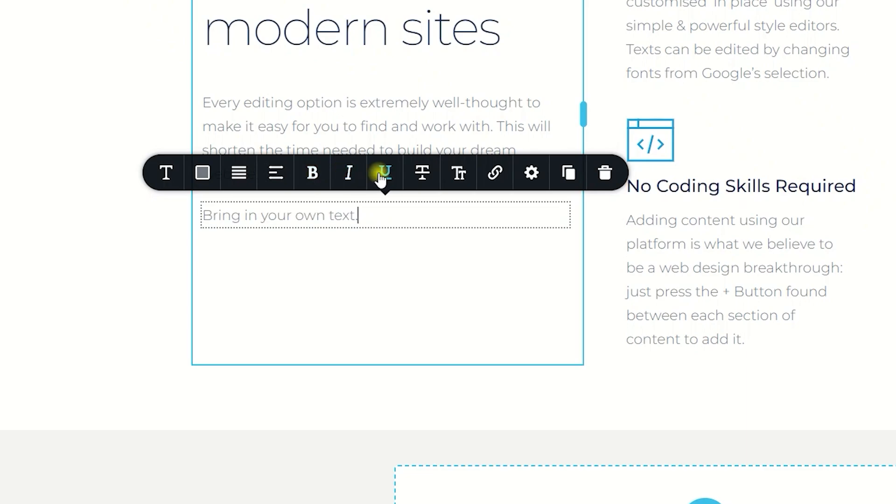
pyautogui.click(423, 173)
pyautogui.click(424, 176)
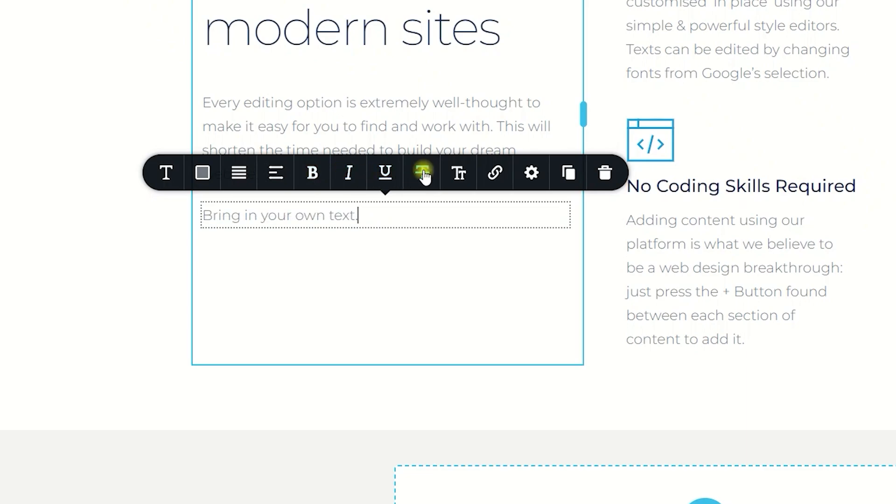
pyautogui.click(464, 176)
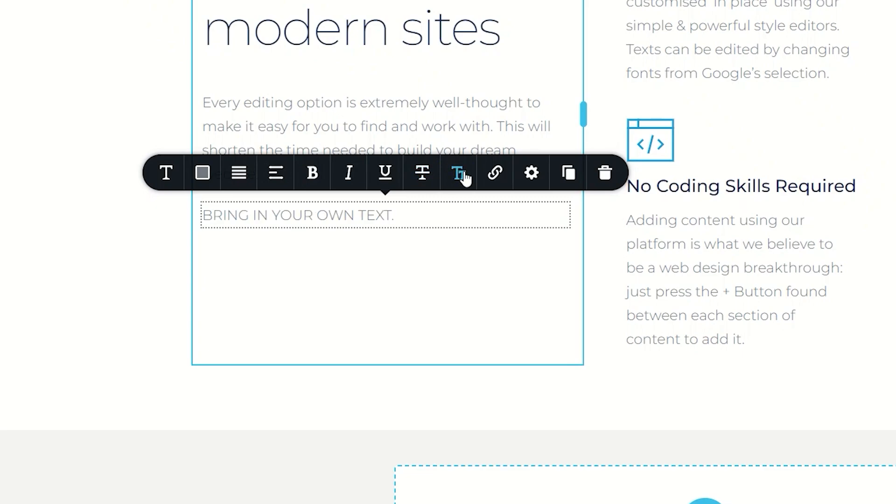
pyautogui.click(465, 176)
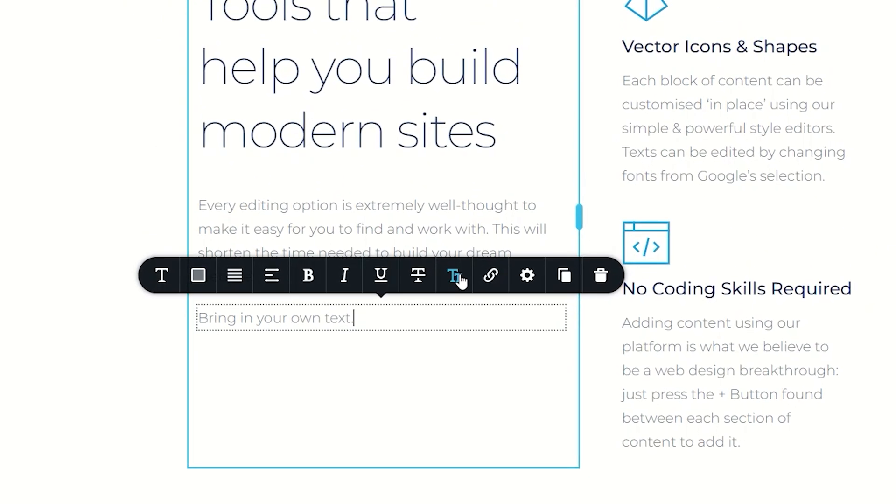
# Look through the URL, File and Popup link options for the new text element.
pyautogui.click(490, 277)
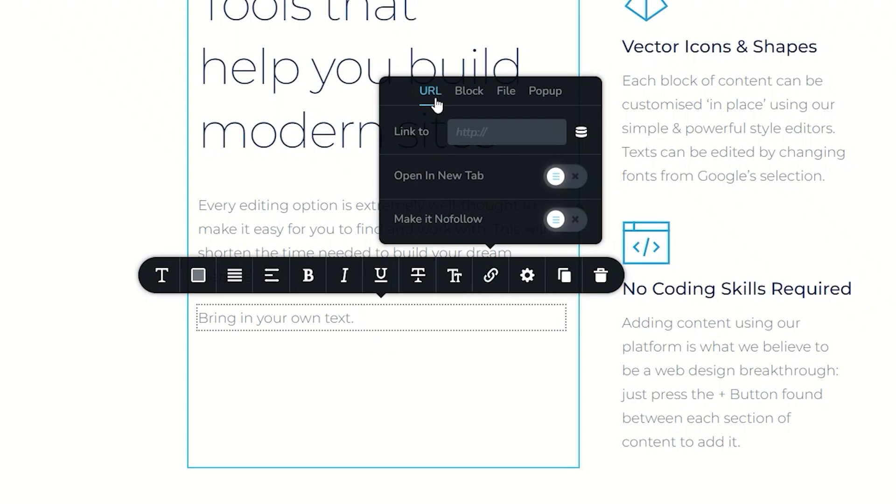
pyautogui.click(511, 93)
pyautogui.click(543, 164)
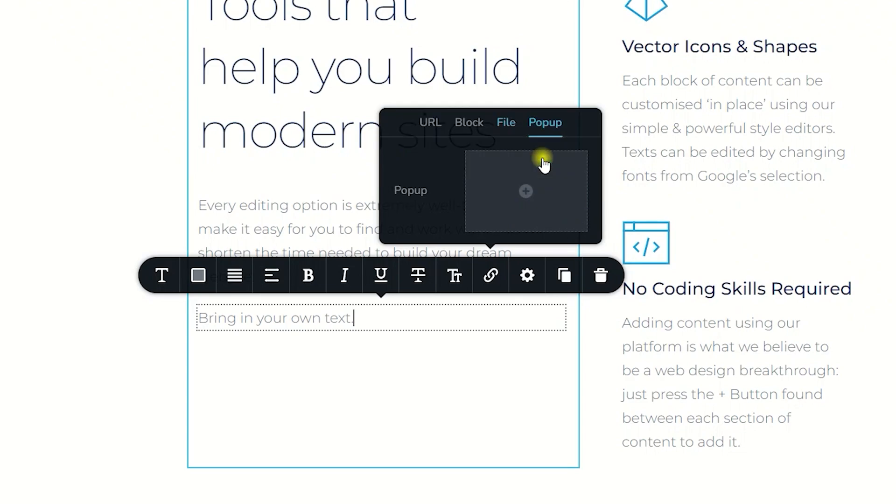
pyautogui.click(429, 124)
# Select only the words "own text", inspect the link settings available for them and clear the selection.
pyautogui.moveTo(291, 318); pyautogui.dragTo(353, 318)
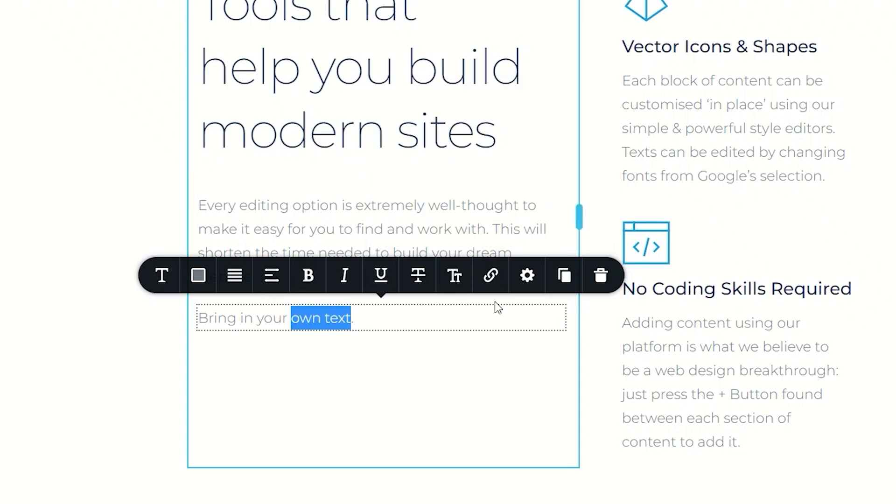
pyautogui.click(491, 275)
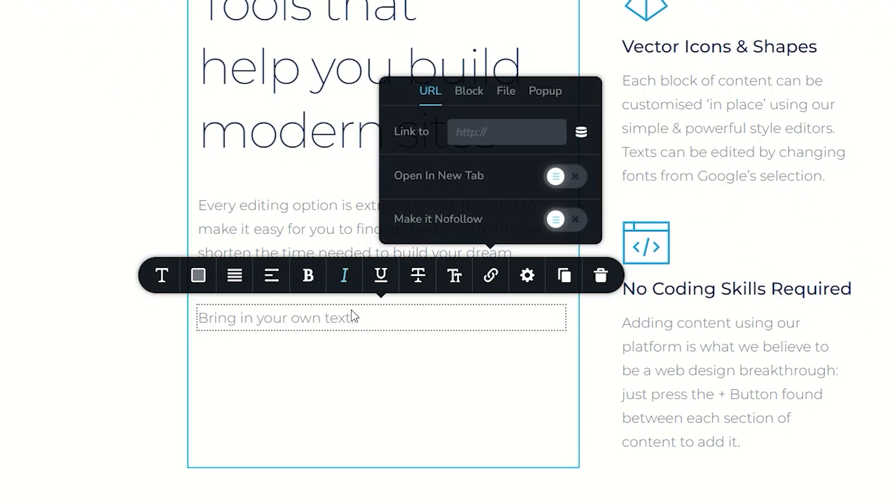
pyautogui.click(362, 319)
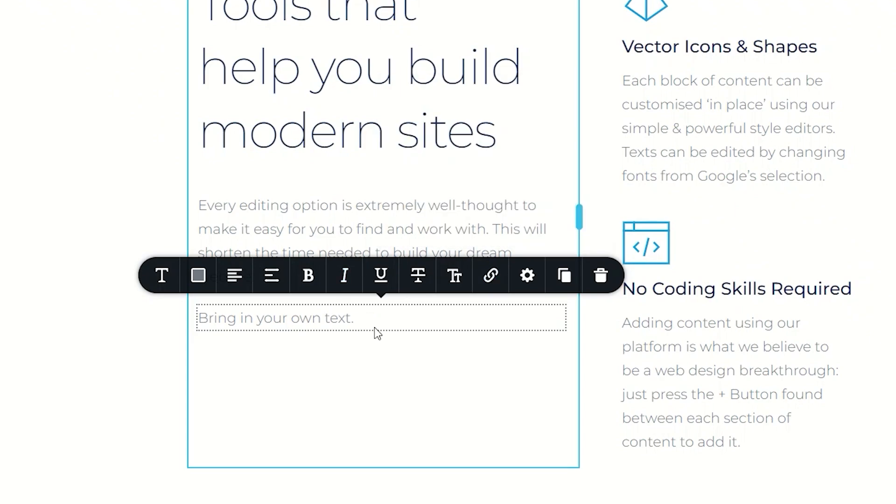
pyautogui.tripleClick(356, 320)
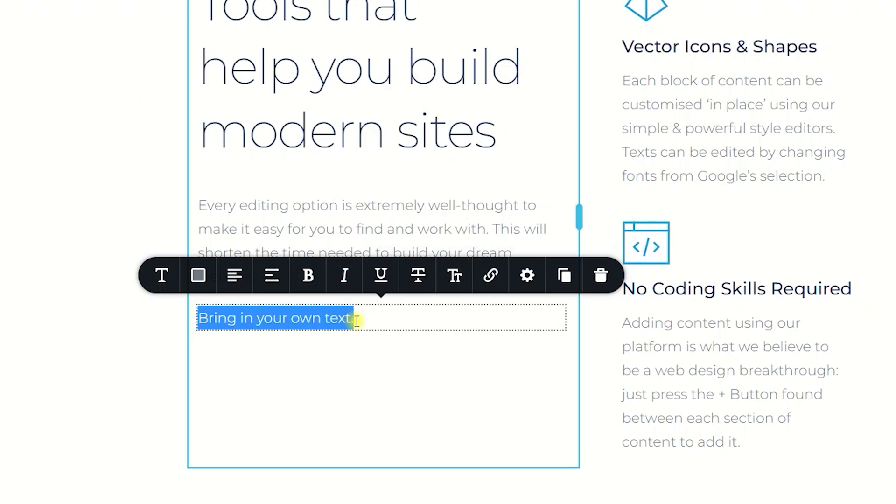
pyautogui.click(369, 321)
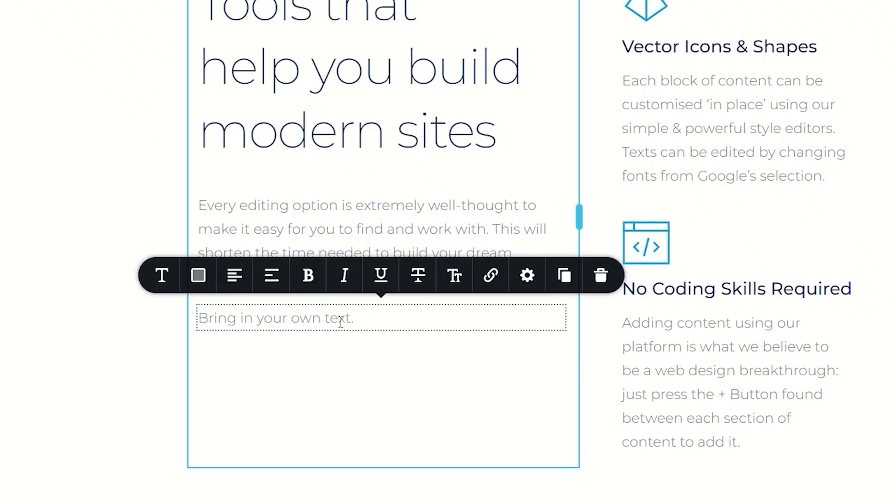
# Try the Palanquin, Palanquin Dark and Kaushan Script fonts on the new text and settle on Comfortaa.
pyautogui.click(161, 275)
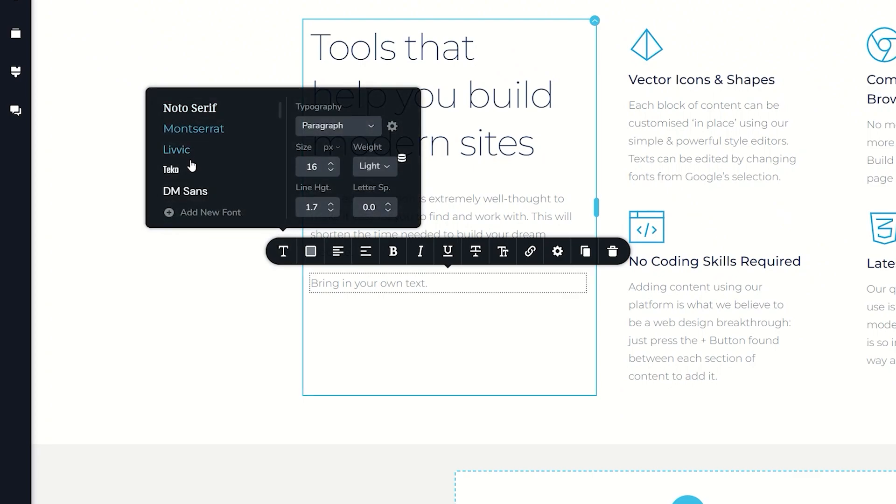
pyautogui.scroll(-5, 195, 168)
pyautogui.scroll(-3, 199, 174)
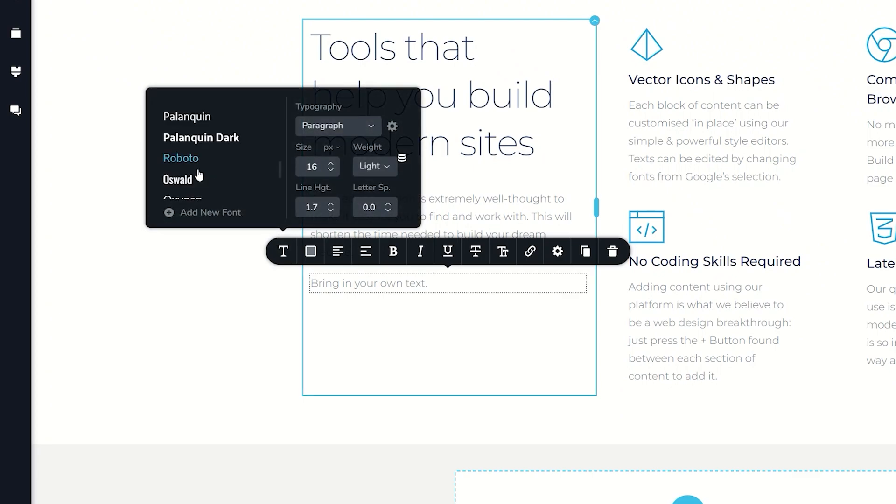
pyautogui.click(187, 117)
pyautogui.click(192, 136)
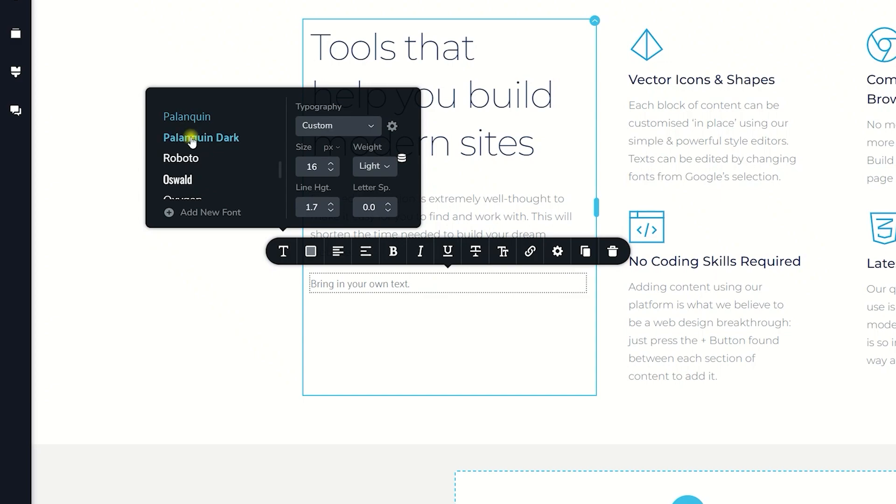
pyautogui.scroll(-3, 195, 147)
pyautogui.click(198, 163)
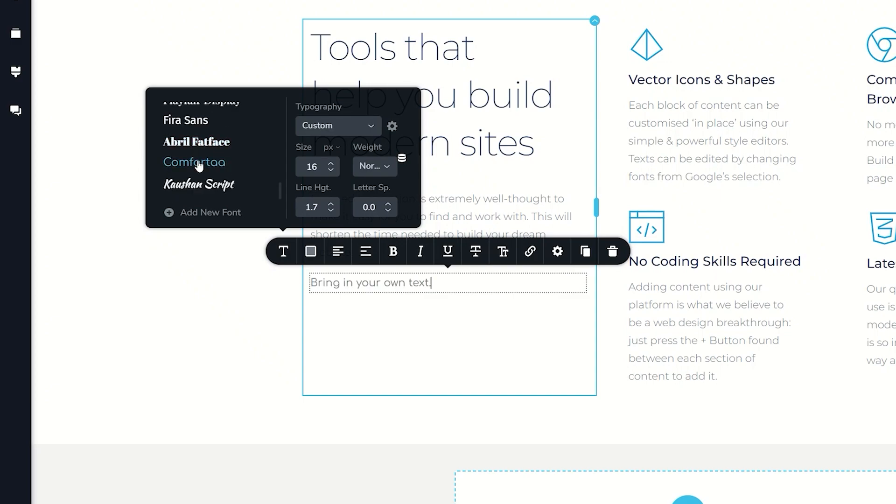
pyautogui.click(199, 185)
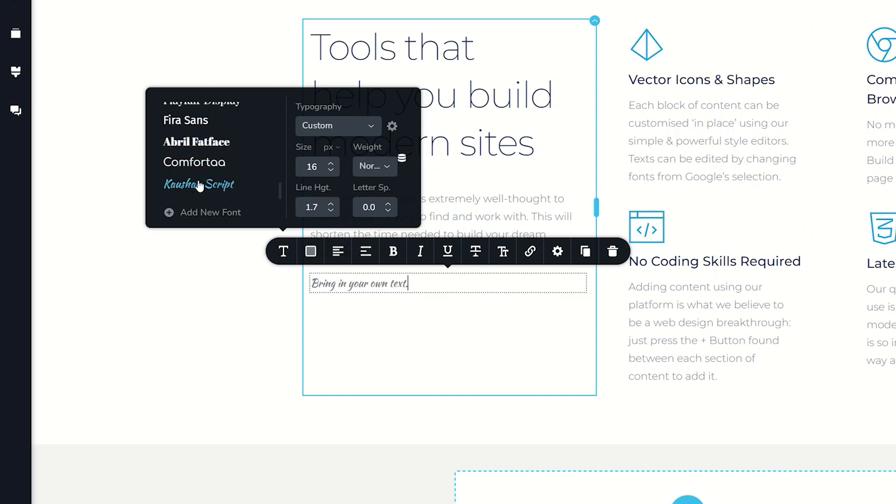
pyautogui.click(203, 164)
# Set the new text's size to 20 px and its line height to 1.4.
pyautogui.click(331, 165)
pyautogui.click(331, 164)
pyautogui.click(331, 164)
pyautogui.click(332, 164)
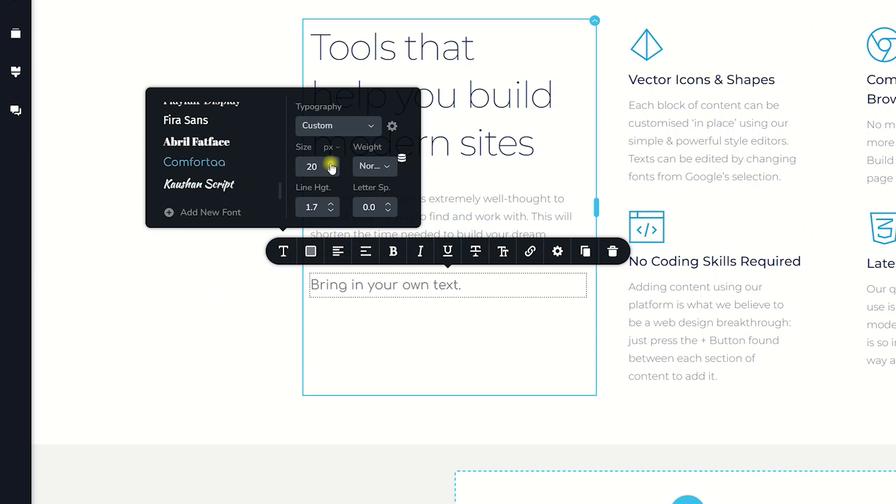
pyautogui.click(331, 211)
pyautogui.click(331, 211)
pyautogui.click(331, 211)
# Set the new text's letter spacing to 0.9 and its weight to Semi Bold.
pyautogui.click(388, 204)
pyautogui.click(388, 204)
pyautogui.click(388, 205)
pyautogui.click(388, 205)
pyautogui.click(387, 167)
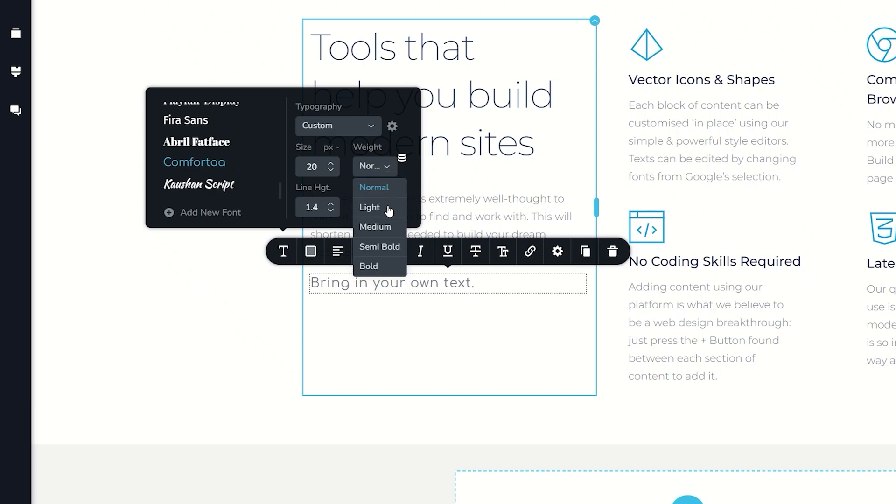
pyautogui.click(382, 248)
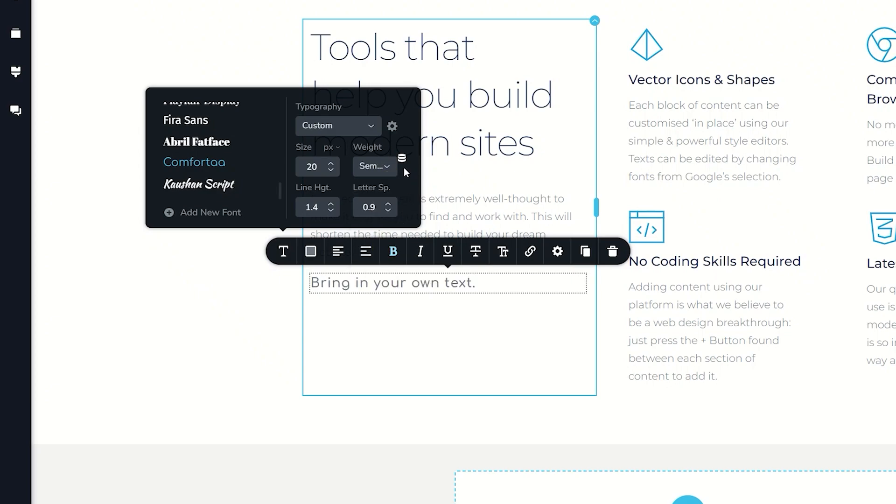
# Apply the Heading 4 typography preset to the new text and switch it back to Paragraph.
pyautogui.click(356, 126)
pyautogui.scroll(-3, 343, 221)
pyautogui.click(330, 169)
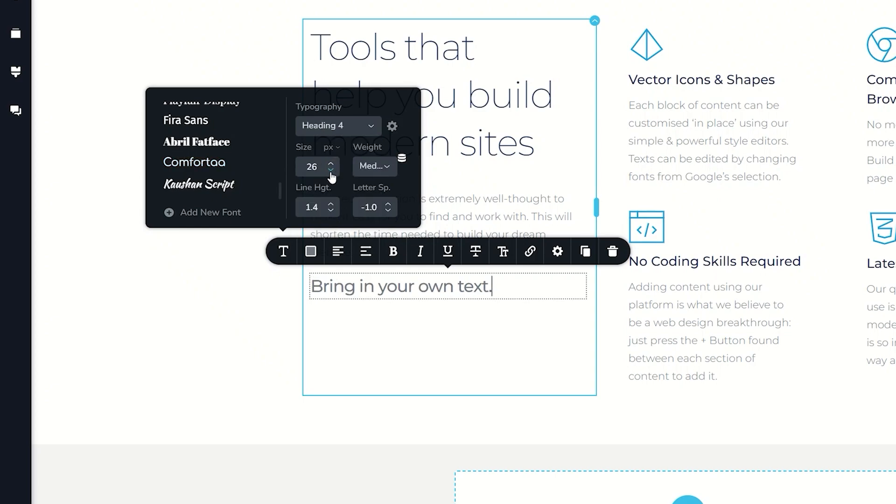
pyautogui.click(346, 125)
pyautogui.click(340, 172)
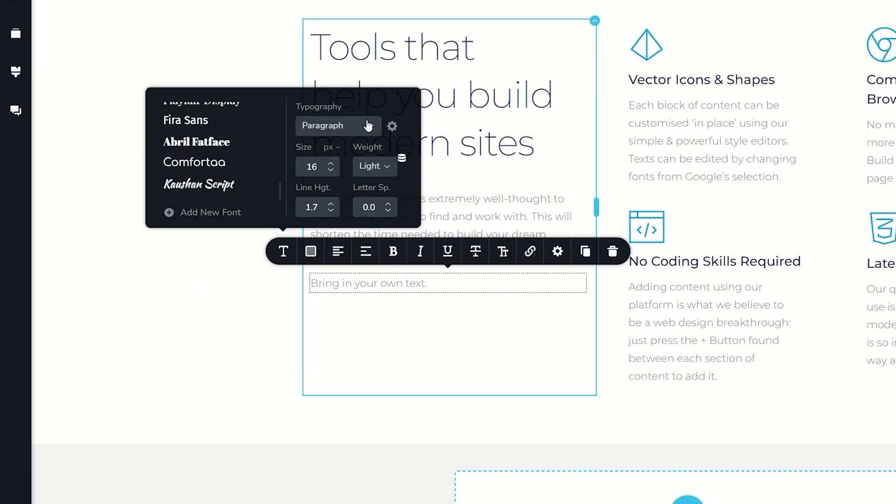
# View the typography settings of the global Paragraph style.
pyautogui.click(16, 72)
pyautogui.click(90, 112)
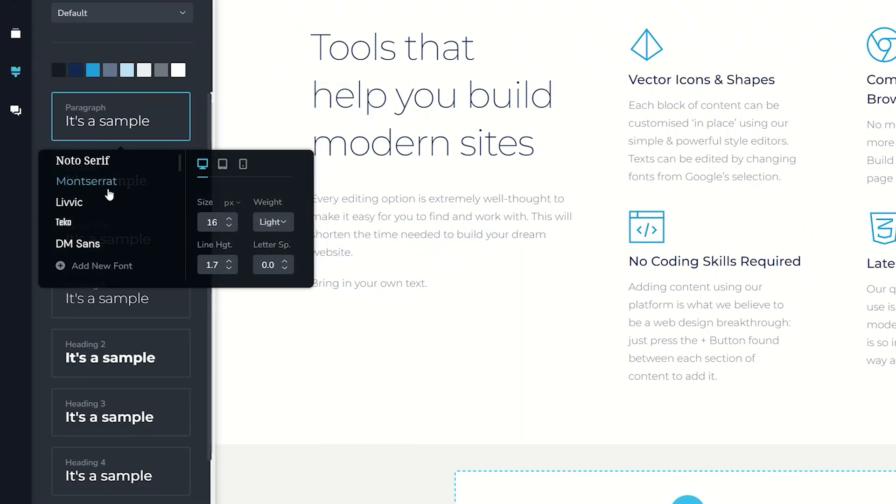
# Try the blue palette color on the new text and set it to dark navy #142850.
pyautogui.click(408, 283)
pyautogui.click(310, 252)
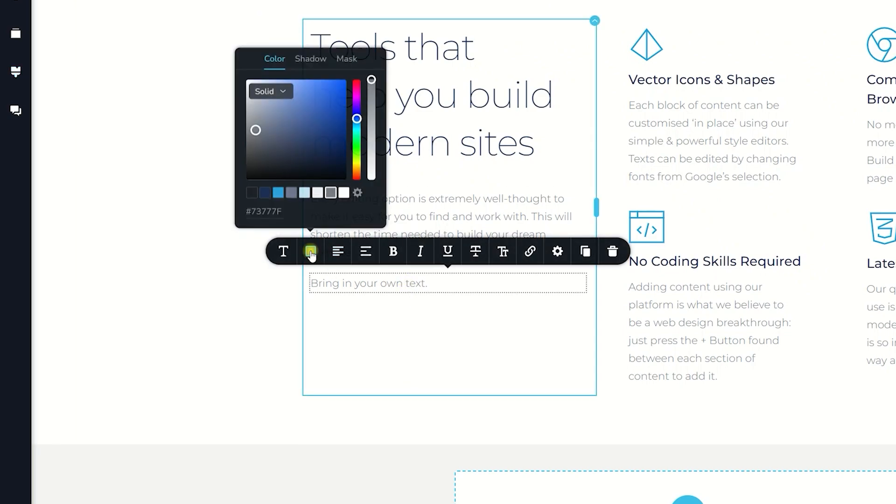
pyautogui.click(277, 193)
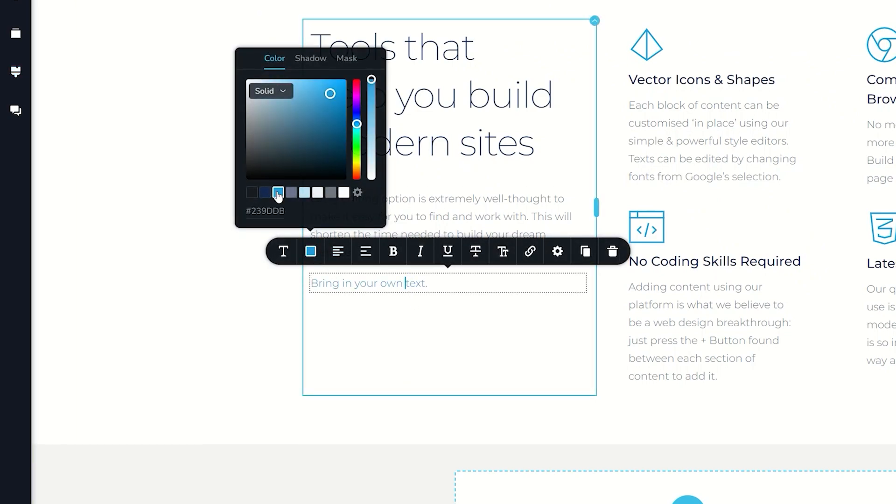
pyautogui.click(265, 193)
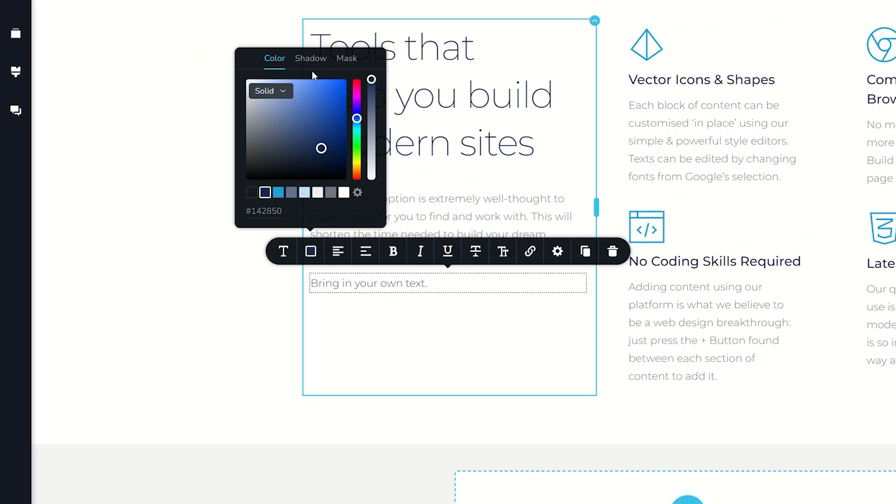
# View the mask image option for the new text and return to its color settings.
pyautogui.click(353, 60)
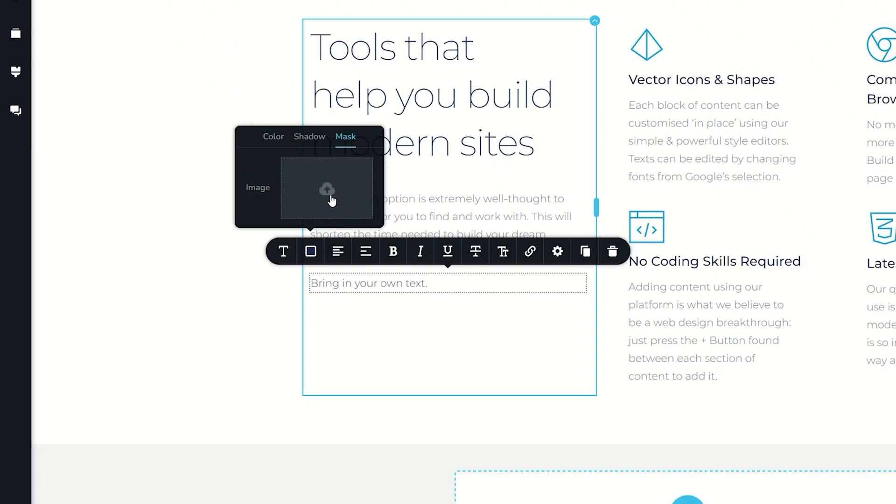
pyautogui.click(273, 139)
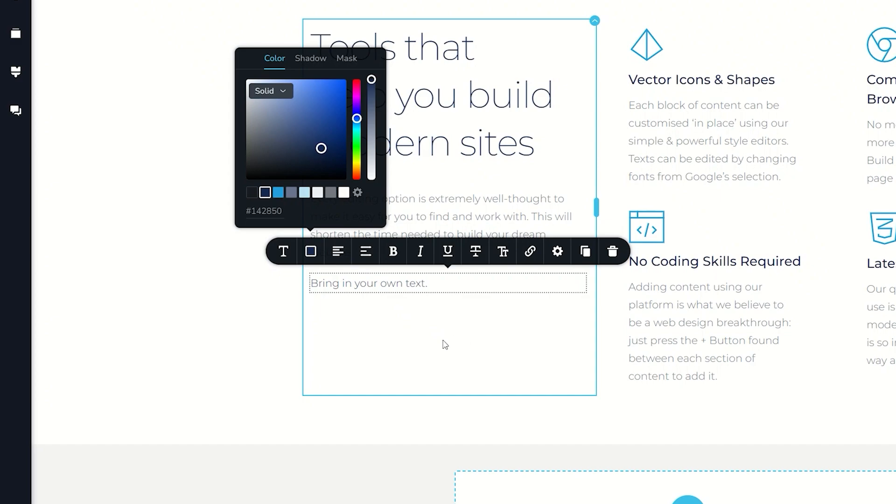
# Add two more text elements below the "Bring in your own text." line.
pyautogui.click(17, 32)
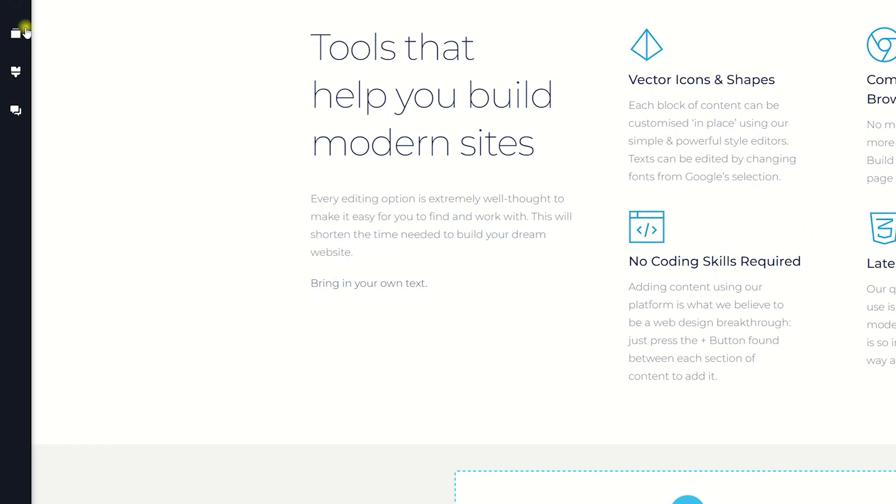
pyautogui.moveTo(78, 135); pyautogui.dragTo(326, 296)
pyautogui.moveTo(84, 136); pyautogui.dragTo(327, 365)
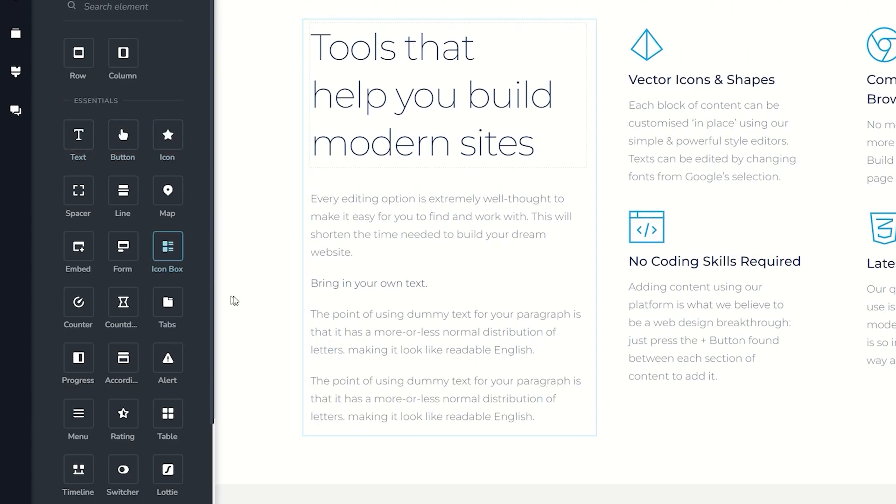
pyautogui.click(246, 303)
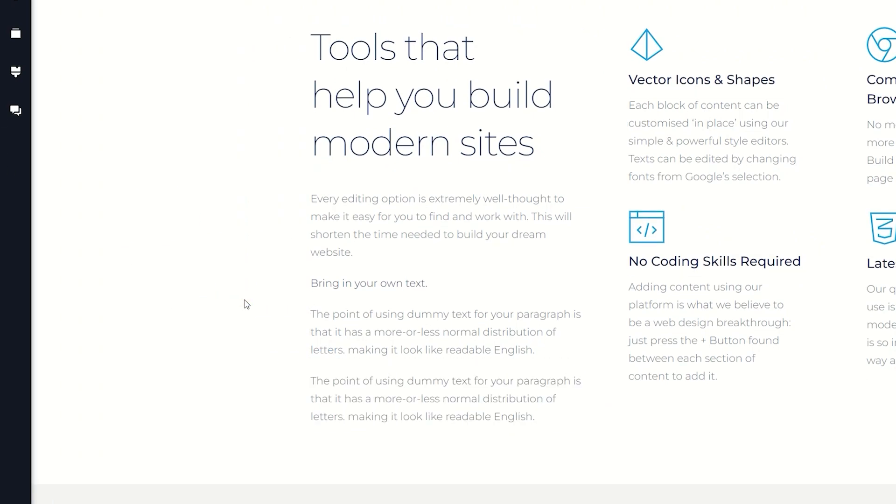
# Delete the "Bring in your own text." element and the two dummy text elements below it.
pyautogui.click(374, 283)
pyautogui.click(612, 250)
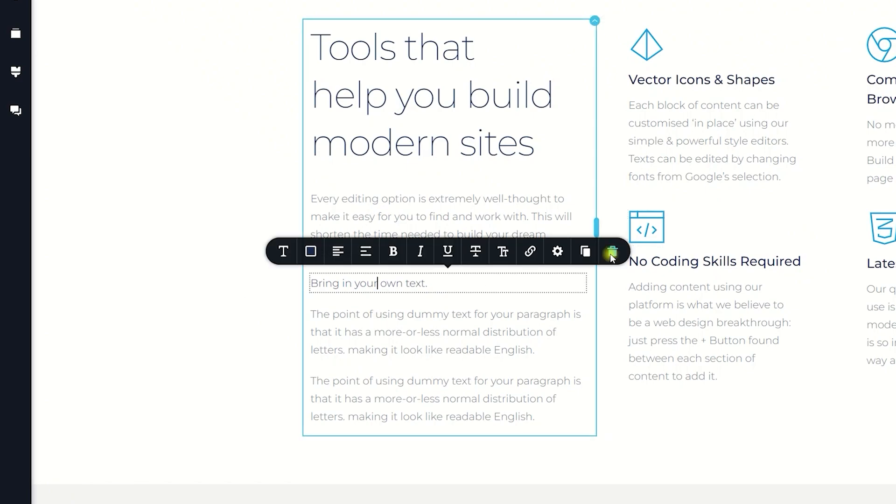
pyautogui.click(447, 303)
pyautogui.click(613, 248)
pyautogui.click(460, 302)
pyautogui.click(612, 249)
# Try bold on the whole "Every editing option" paragraph and turn it off again.
pyautogui.click(396, 218)
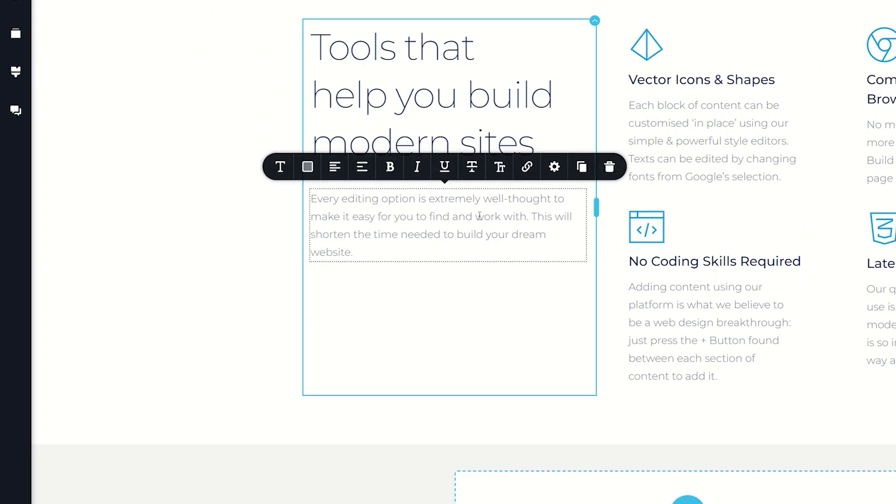
pyautogui.click(390, 167)
pyautogui.click(390, 167)
pyautogui.click(390, 167)
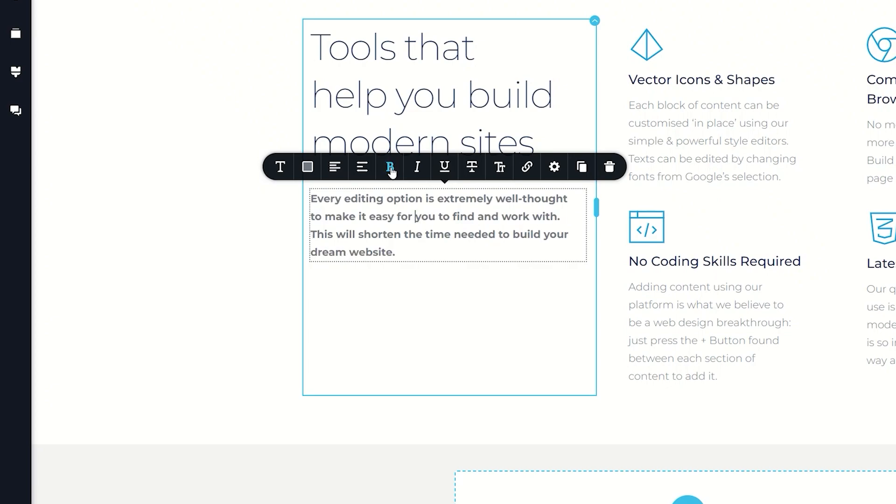
pyautogui.click(390, 167)
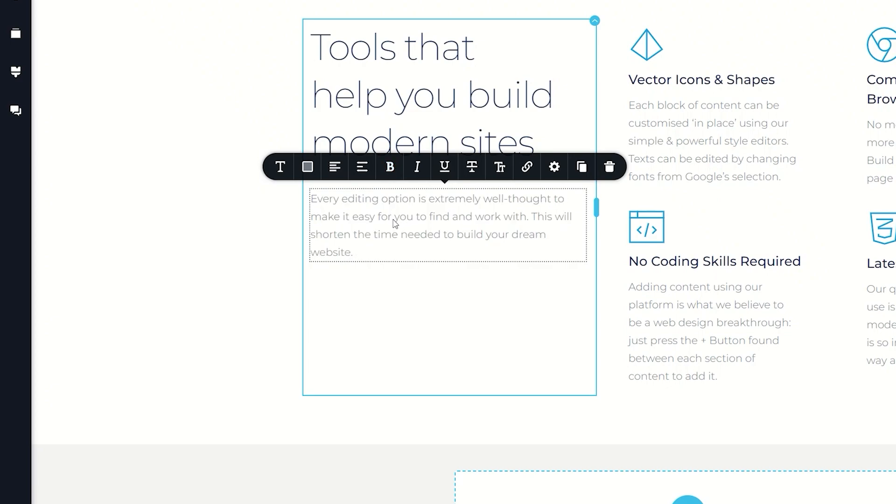
# Cycle the paragraph through the text alignment options and back to left alignment.
pyautogui.click(334, 167)
pyautogui.click(335, 167)
pyautogui.click(334, 166)
pyautogui.click(335, 166)
# Break the paragraph after "work with." so that "This will shorten" starts a separate line.
pyautogui.click(536, 217)
pyautogui.click(545, 236)
pyautogui.press('Return')
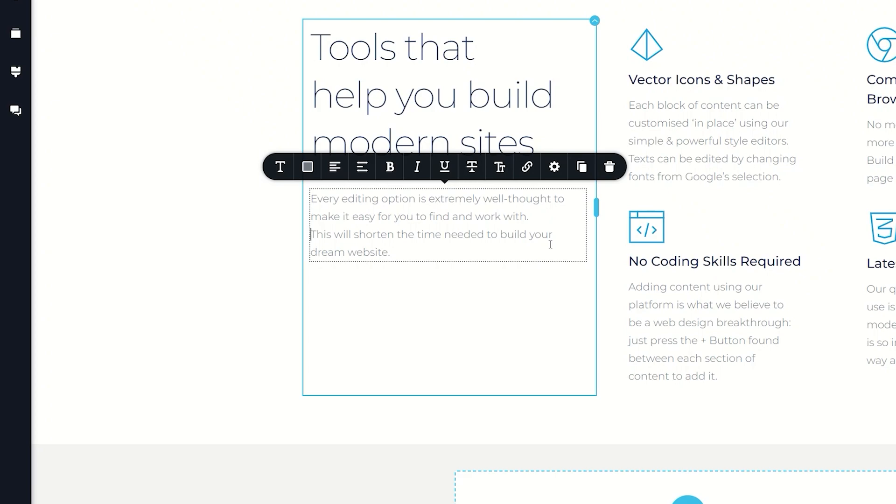
# Try bold on only the first sentence of the paragraph and remove it again.
pyautogui.click(463, 199)
pyautogui.click(544, 216)
pyautogui.click(463, 197)
pyautogui.click(391, 167)
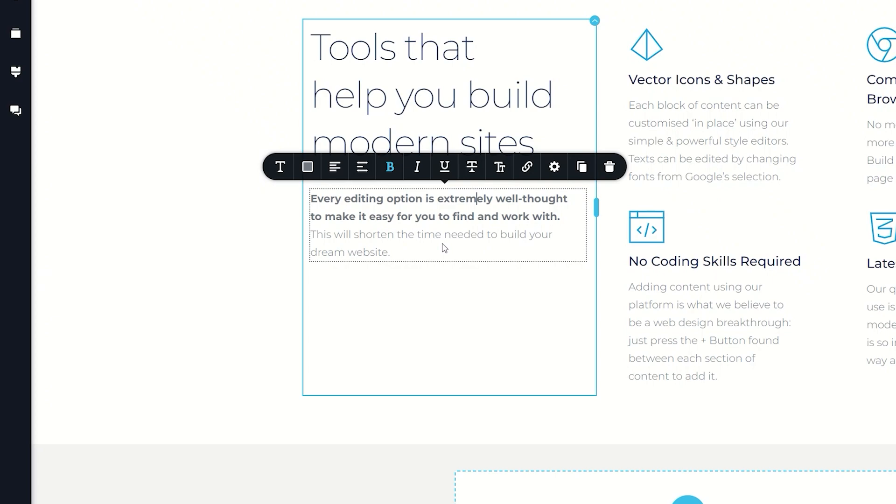
pyautogui.click(391, 167)
# Try bold on only the "This will shorten" sentence and remove it again.
pyautogui.click(381, 234)
pyautogui.click(391, 169)
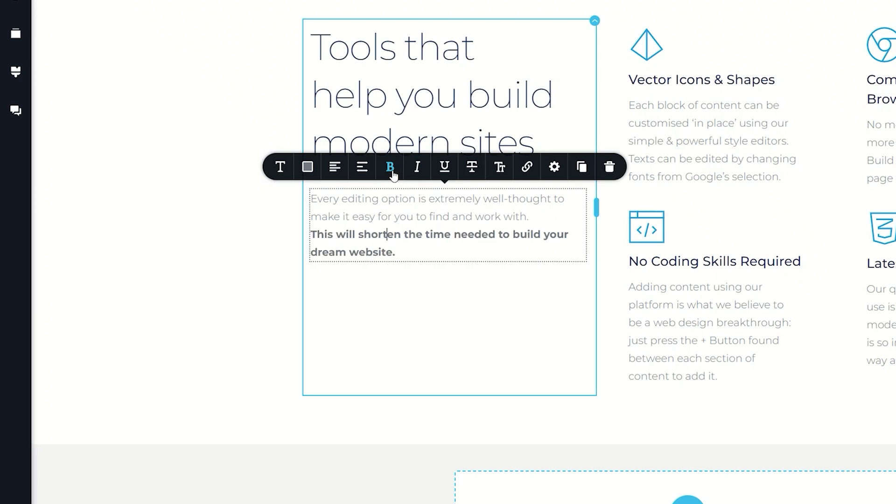
pyautogui.click(392, 169)
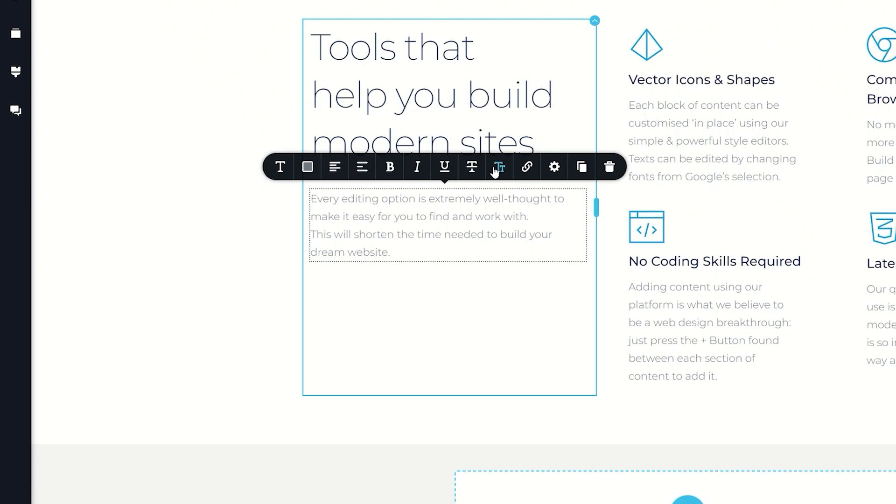
# Make all the text in the "Every editing option" element bold.
pyautogui.click(396, 251)
pyautogui.hotkey('ctrl', 'a')
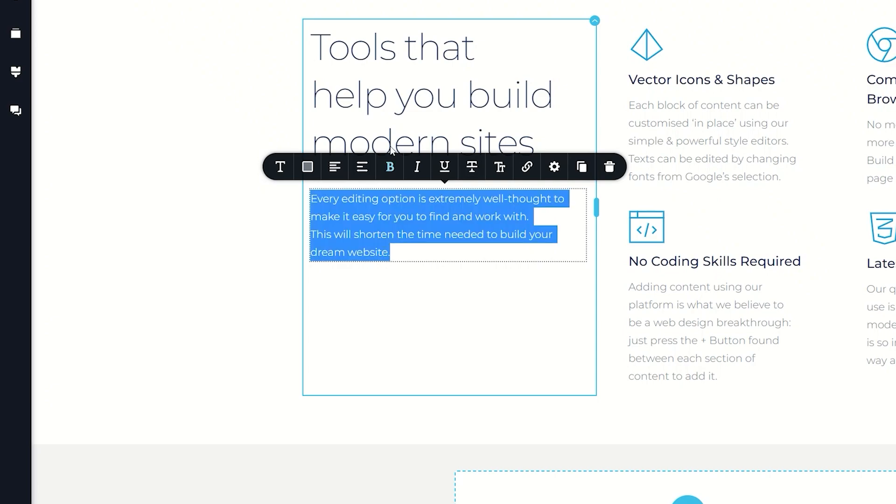
pyautogui.click(391, 168)
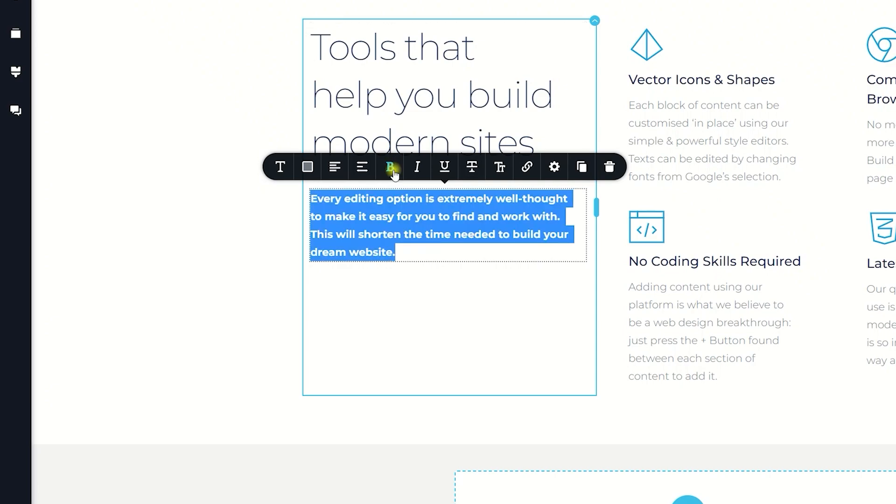
pyautogui.click(430, 254)
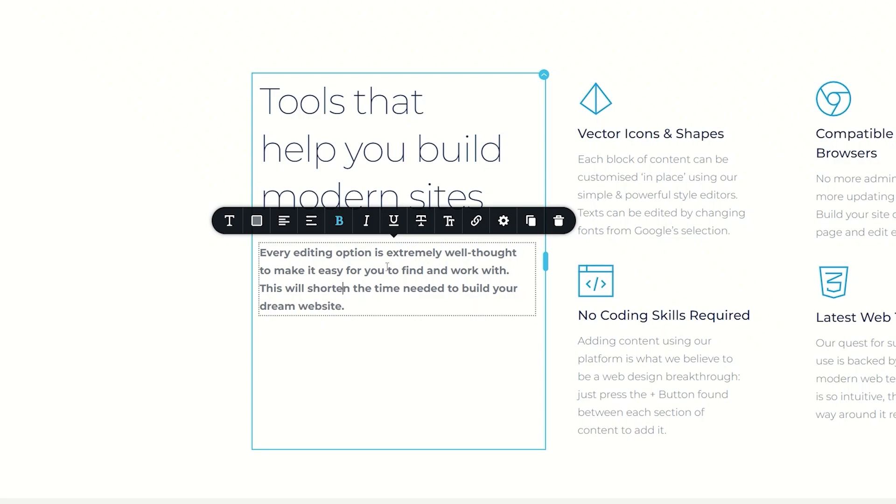
# Color only the first sentence with the palette's blue #239DDB.
pyautogui.click(260, 220)
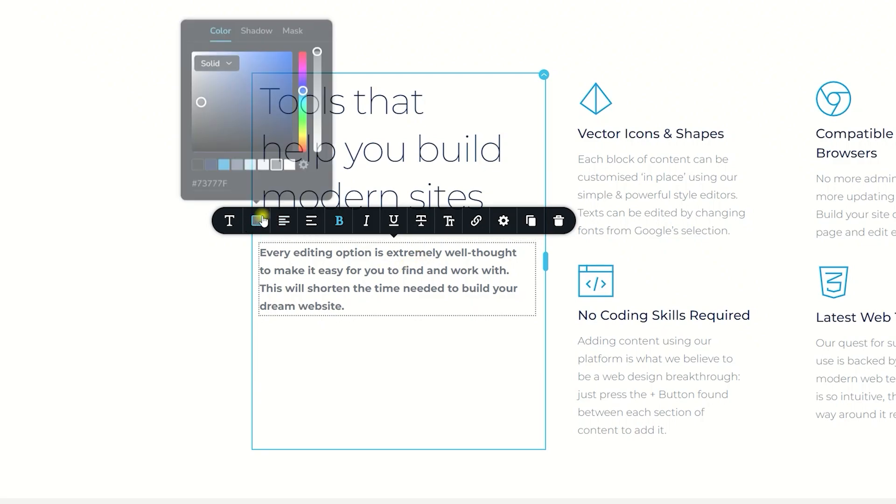
pyautogui.click(224, 161)
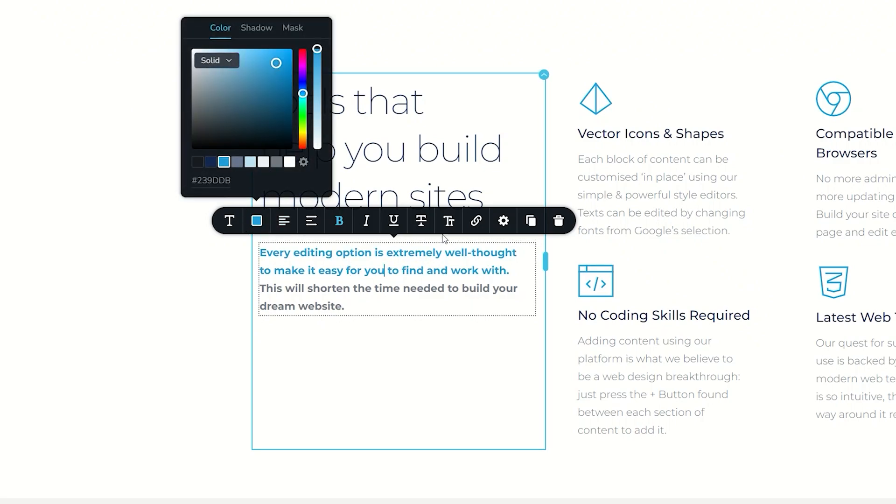
pyautogui.click(379, 303)
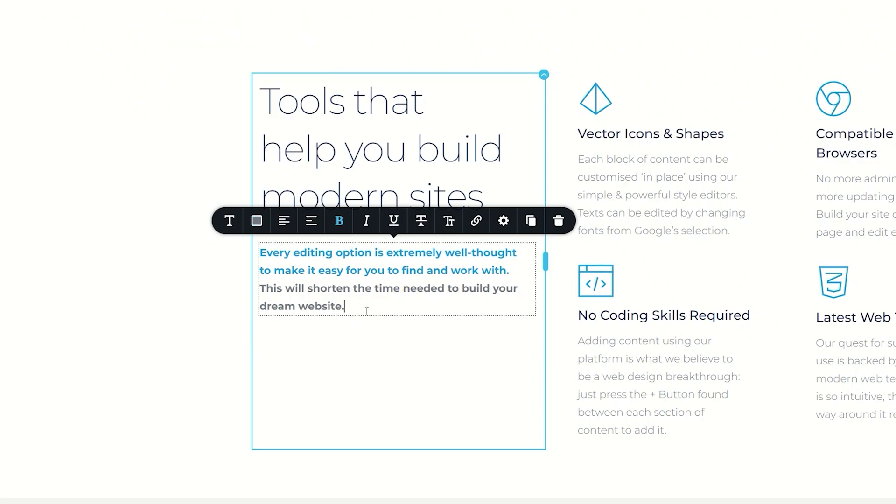
# Apply the palette's slate blue-grey color to all the text in the "Every editing option" element.
pyautogui.tripleClick(367, 310)
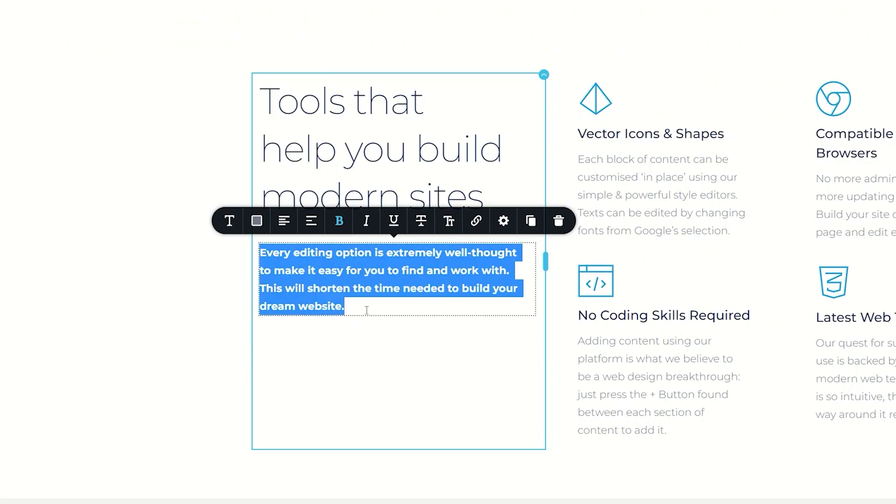
pyautogui.click(263, 225)
pyautogui.click(237, 162)
pyautogui.click(381, 267)
pyautogui.click(378, 306)
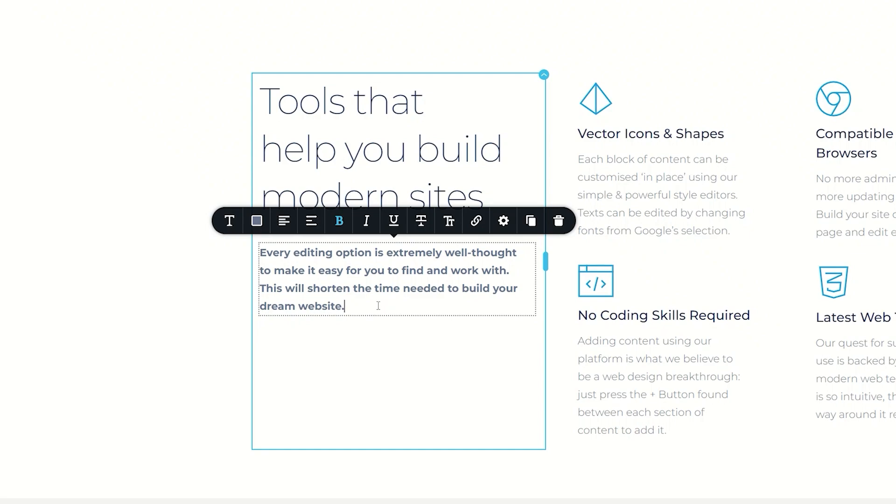
# Insert soft line breaks after "well-thought" and after "needed" in the bold text.
pyautogui.click(518, 252)
pyautogui.hotkey('shift', 'Return')
pyautogui.click(446, 289)
pyautogui.hotkey('shift', 'Return')
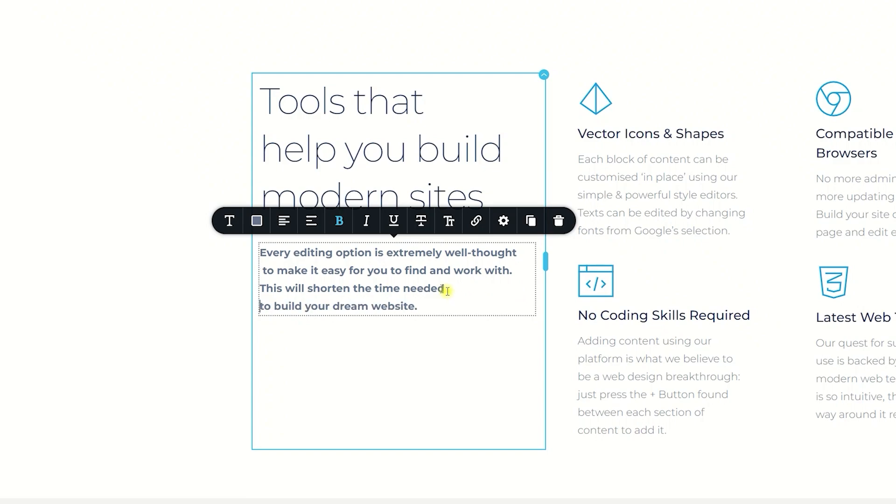
# Remove the stray space before "to make" and capitalize "To" at the start of the second and fourth lines.
pyautogui.click(264, 270)
pyautogui.press('BackSpace')
pyautogui.press('Delete')
pyautogui.write('T')
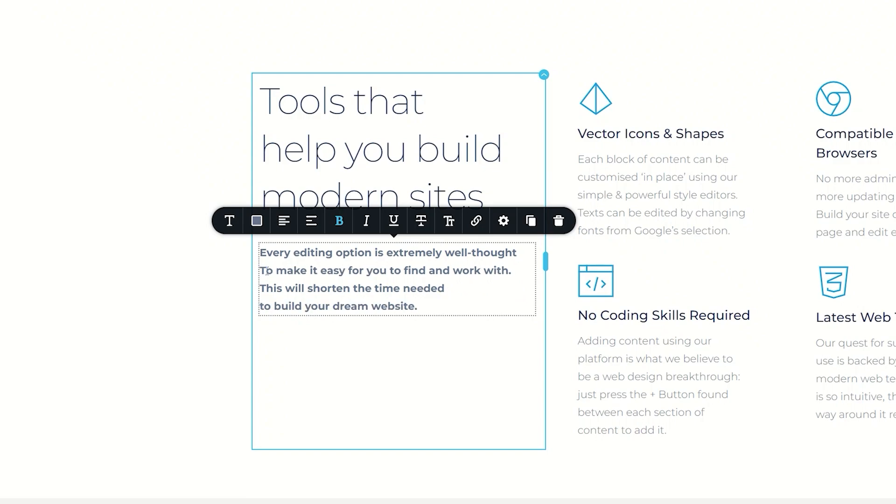
pyautogui.click(261, 307)
pyautogui.press('Delete')
pyautogui.write('T')
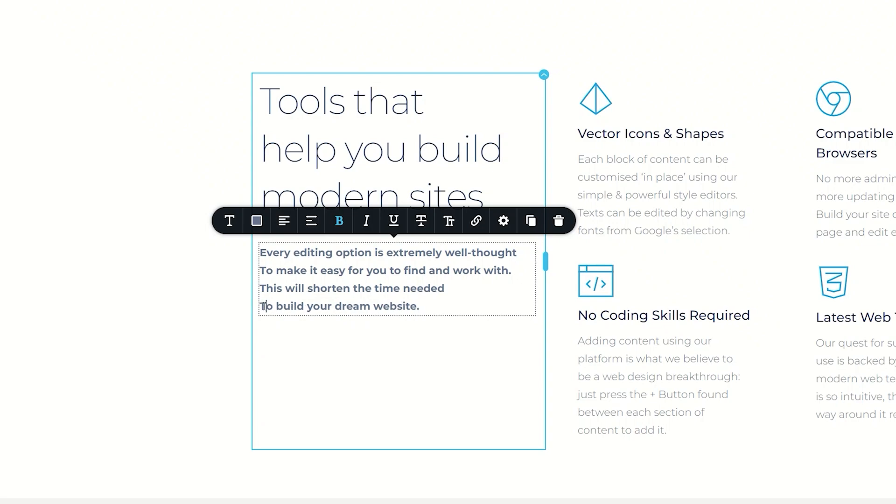
# Try the numbered list style on the four bold lines and set them back to no list.
pyautogui.moveTo(433, 307); pyautogui.dragTo(254, 263)
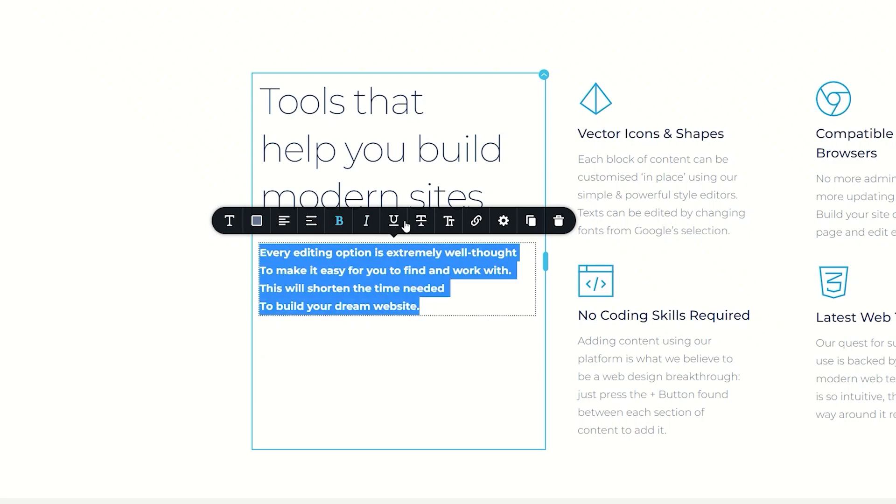
pyautogui.click(311, 223)
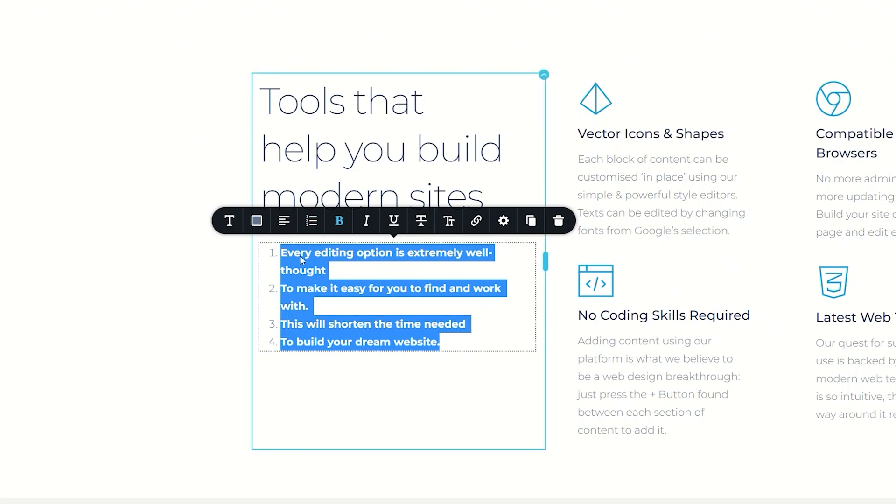
pyautogui.click(311, 222)
pyautogui.click(311, 222)
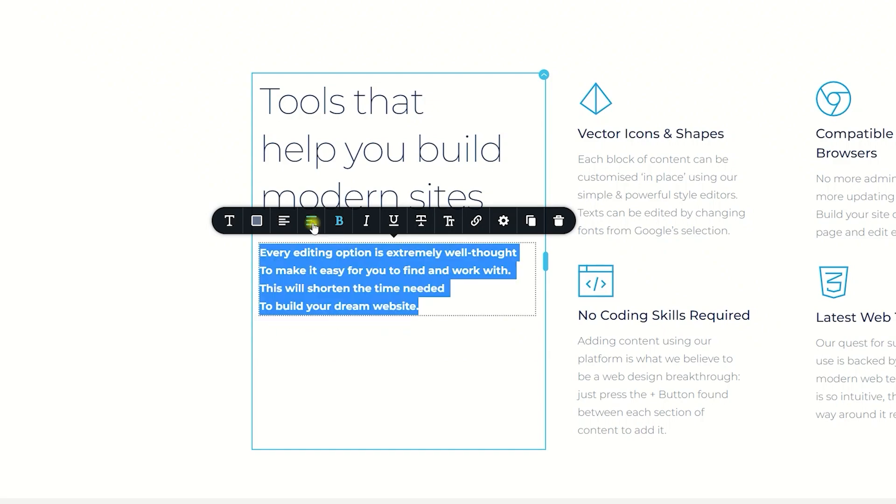
pyautogui.click(461, 302)
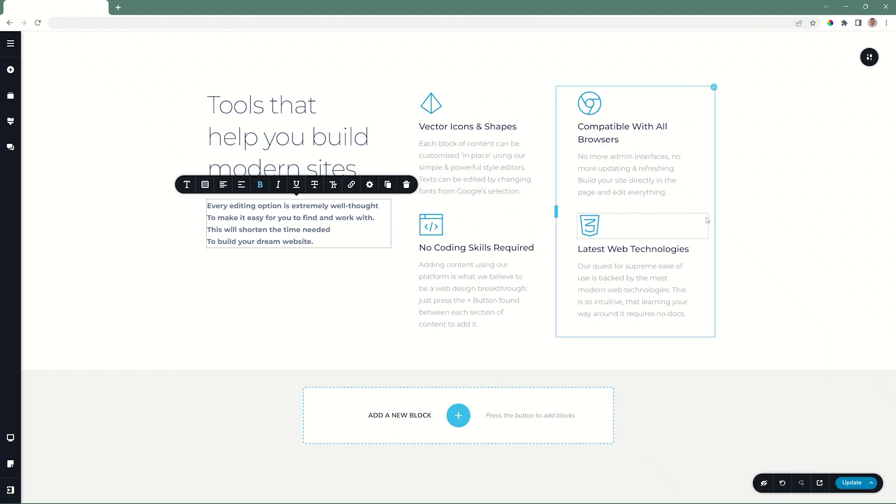
pyautogui.click(796, 216)
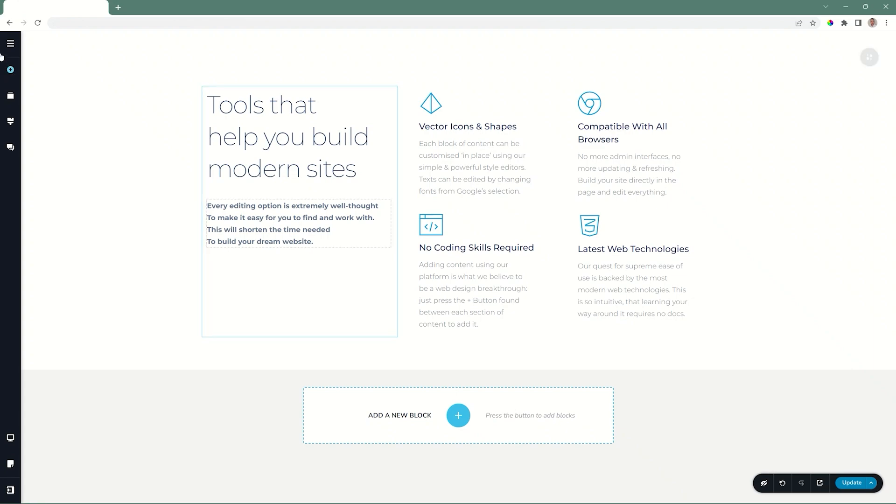
# Add a text element below the bold lines and copy its dummy paragraph.
pyautogui.click(11, 69)
pyautogui.moveTo(39, 163); pyautogui.dragTo(229, 250)
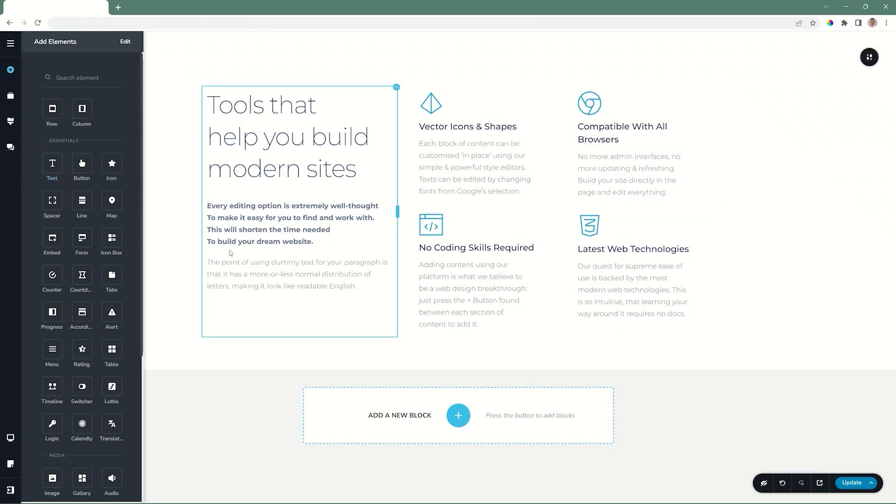
pyautogui.moveTo(365, 287); pyautogui.dragTo(209, 254)
pyautogui.hotkey('ctrl', 'c')
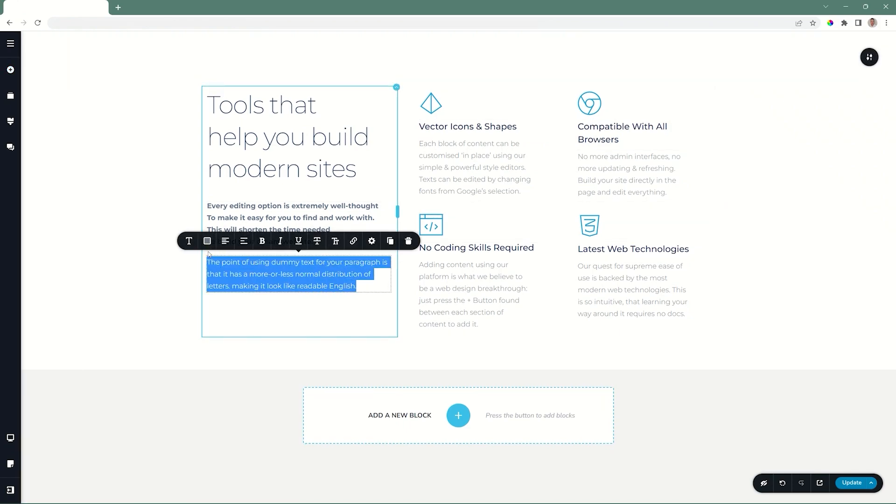
# Paste the copied dummy paragraph three times below the original text in the new element.
pyautogui.click(369, 289)
pyautogui.press('Return')
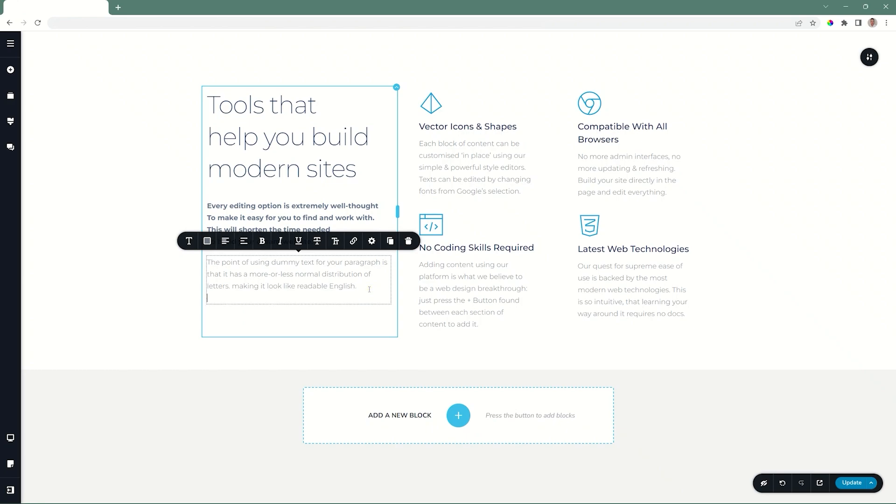
pyautogui.hotkey('ctrl', 'v')
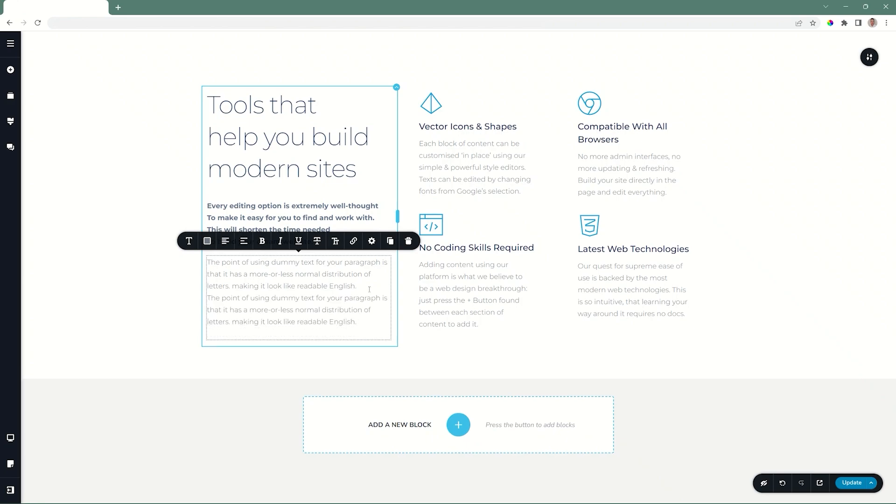
pyautogui.hotkey('ctrl', 'v')
pyautogui.hotkey('ctrl', 'v')
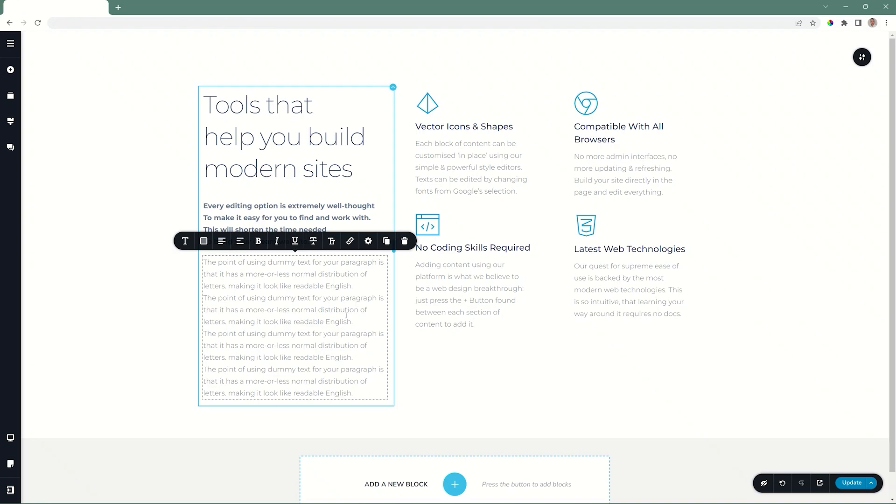
# Select all four dummy paragraphs in the new text element and set their gap above to 14.
pyautogui.hotkey('ctrl', 'a')
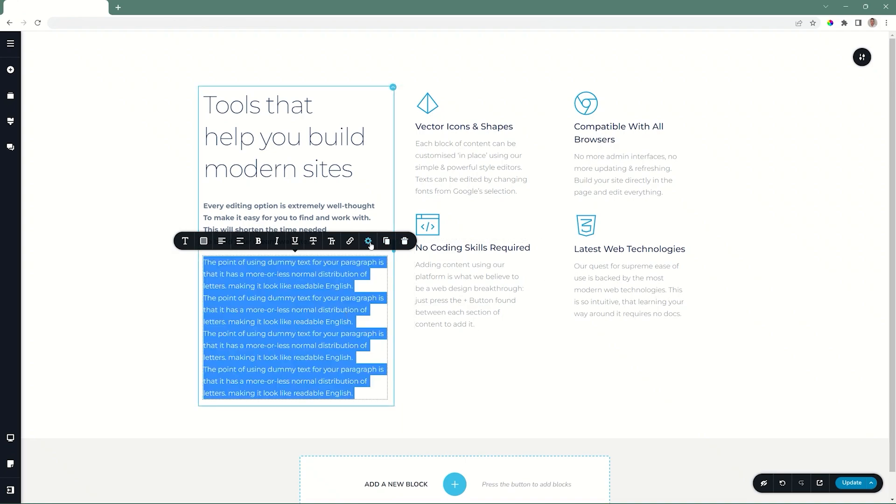
pyautogui.click(369, 242)
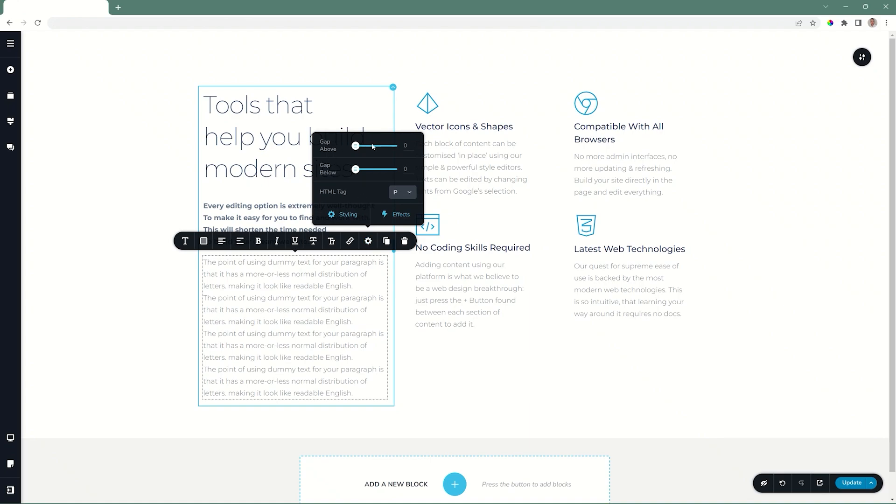
pyautogui.click(357, 146)
pyautogui.moveTo(356, 145); pyautogui.dragTo(362, 145)
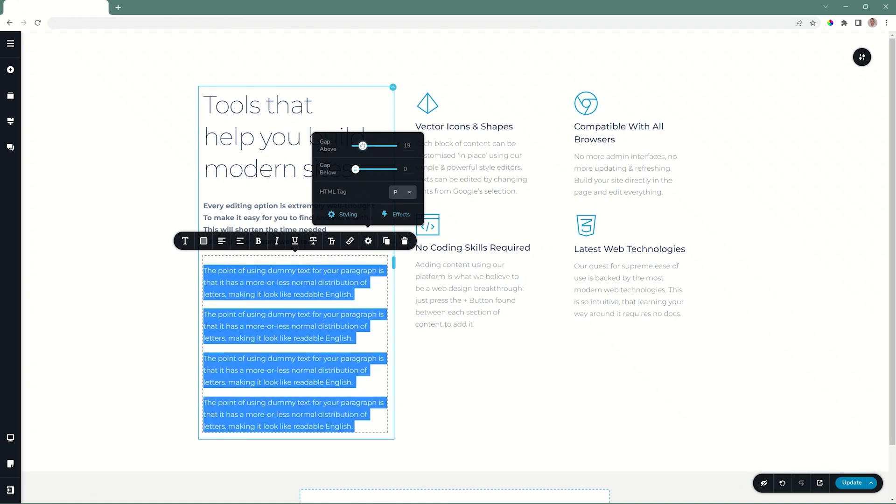
pyautogui.moveTo(363, 146); pyautogui.dragTo(360, 146)
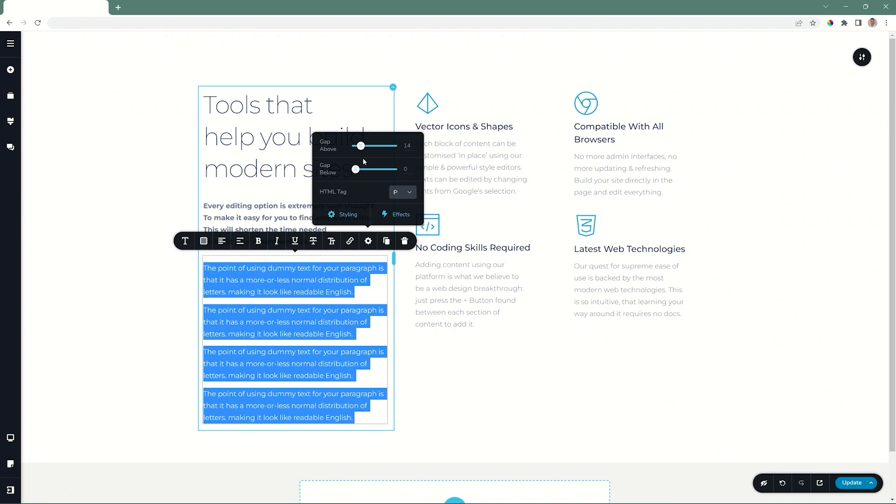
pyautogui.click(353, 245)
pyautogui.click(438, 383)
pyautogui.click(294, 342)
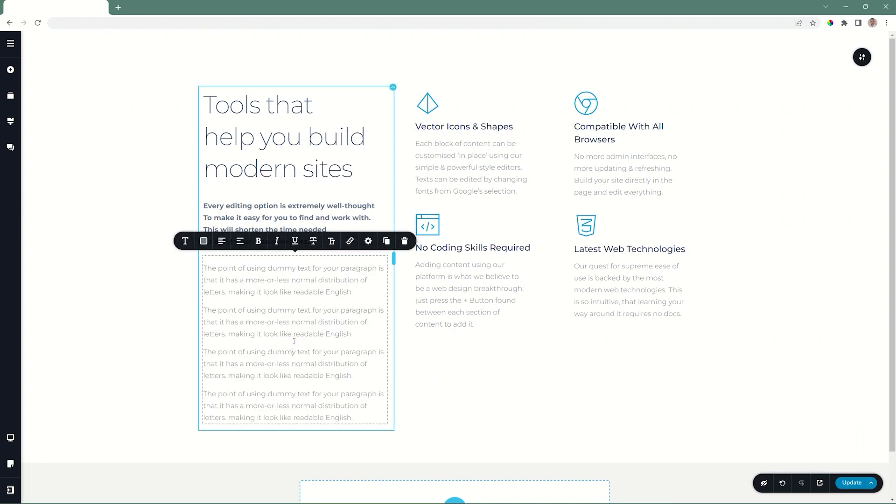
# Examine the HTML tag options and the typography presets available for the "Tools that help you build modern sites" heading.
pyautogui.click(335, 142)
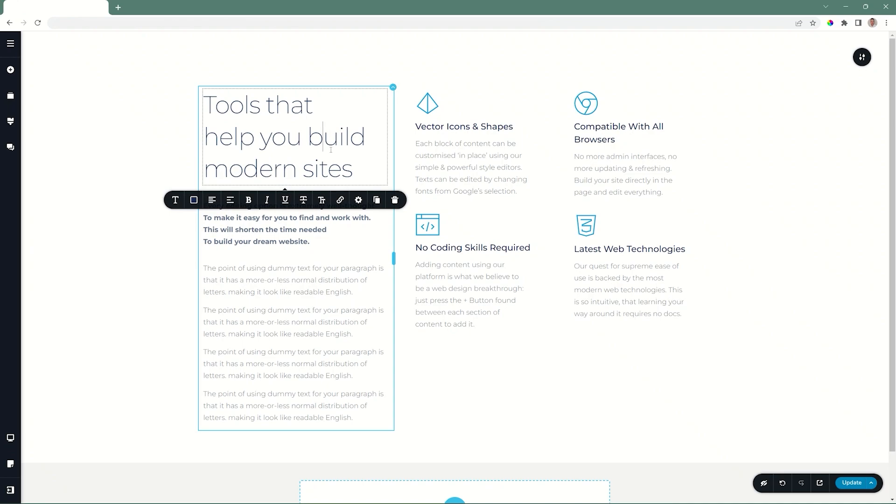
pyautogui.click(358, 200)
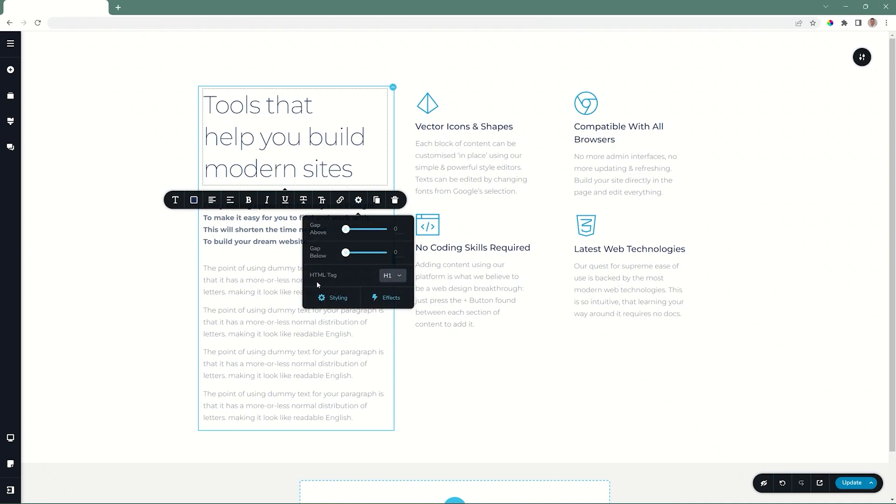
pyautogui.click(399, 277)
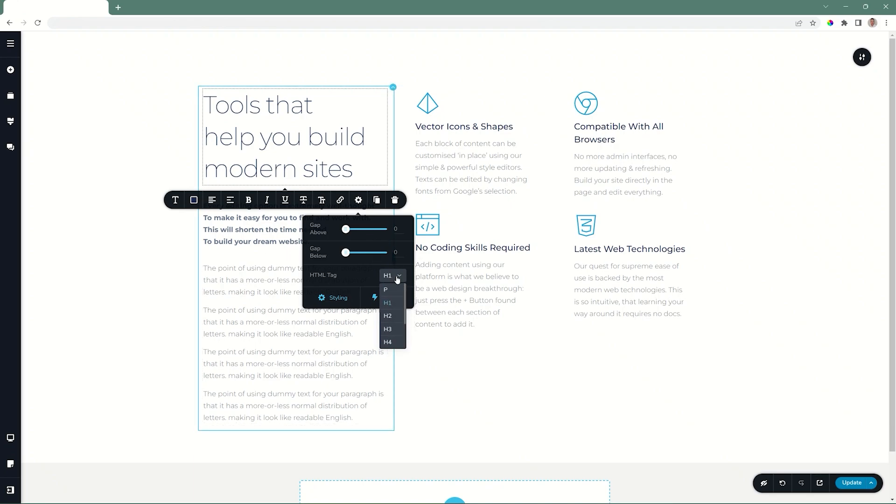
pyautogui.click(398, 277)
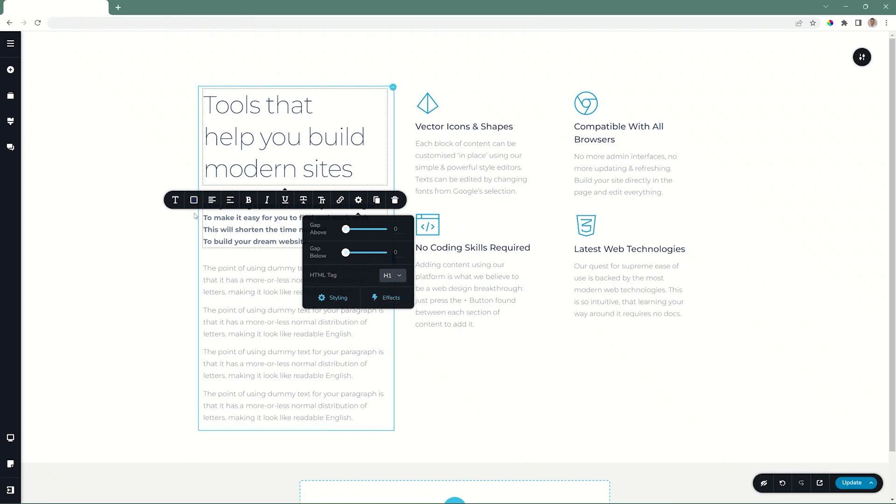
pyautogui.click(175, 200)
pyautogui.click(230, 241)
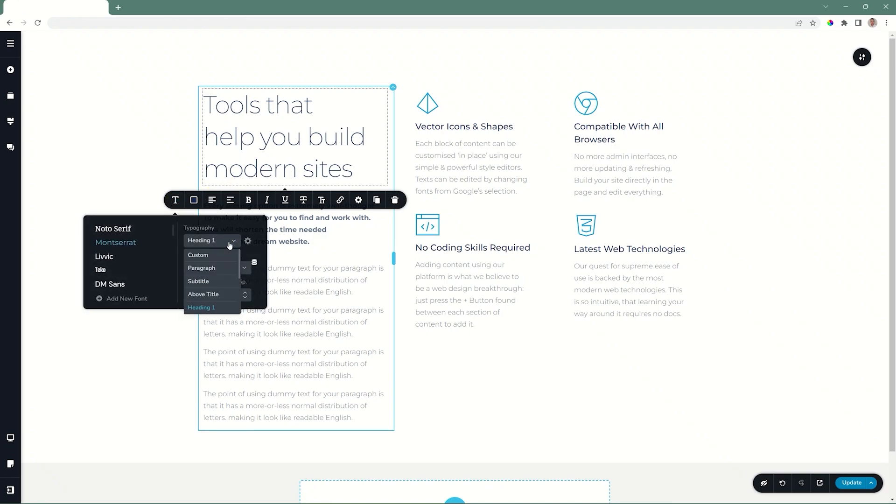
pyautogui.scroll(-2, 212, 279)
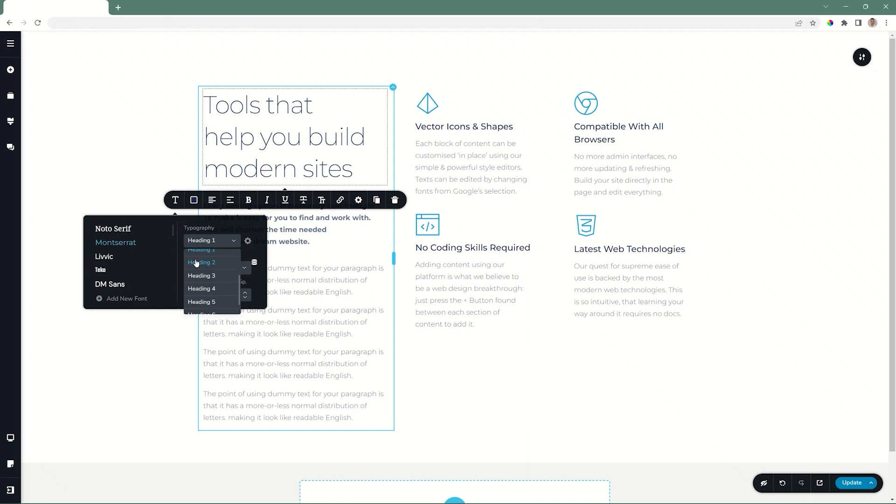
pyautogui.scroll(2, 196, 264)
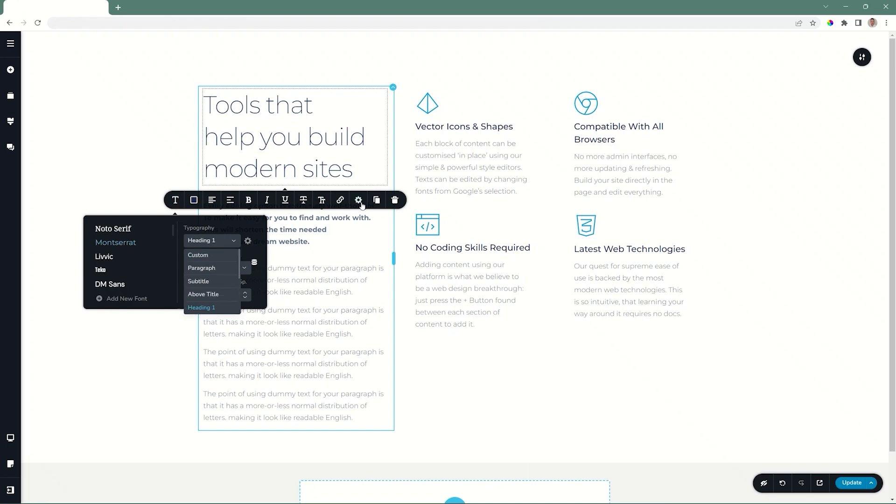
# Set the HTML tag of the "Tools that help you build modern sites" heading to H2.
pyautogui.click(358, 200)
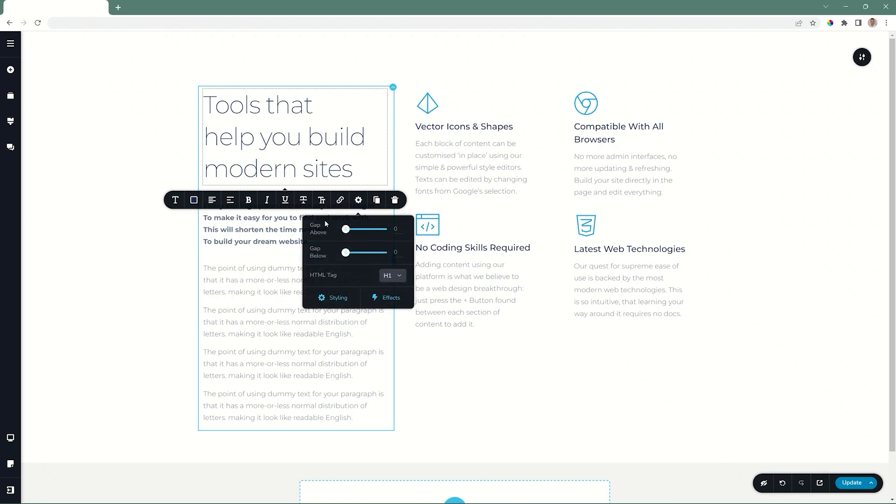
pyautogui.click(405, 280)
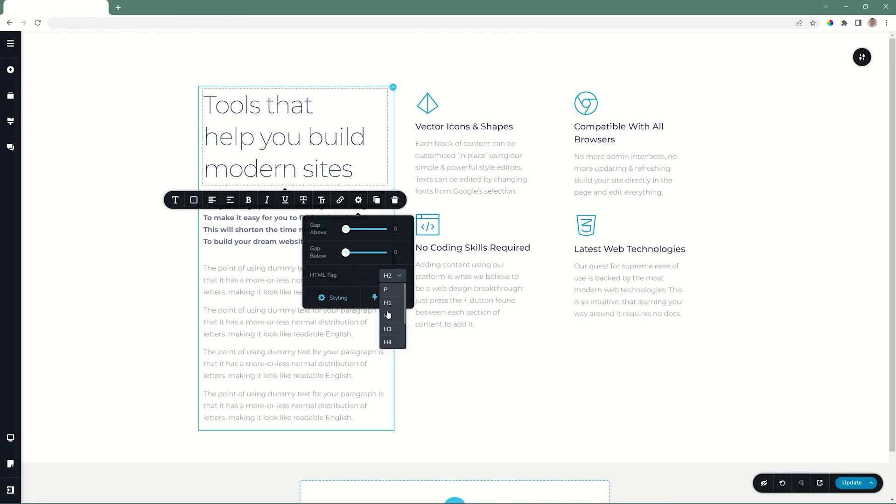
pyautogui.click(387, 308)
pyautogui.click(760, 295)
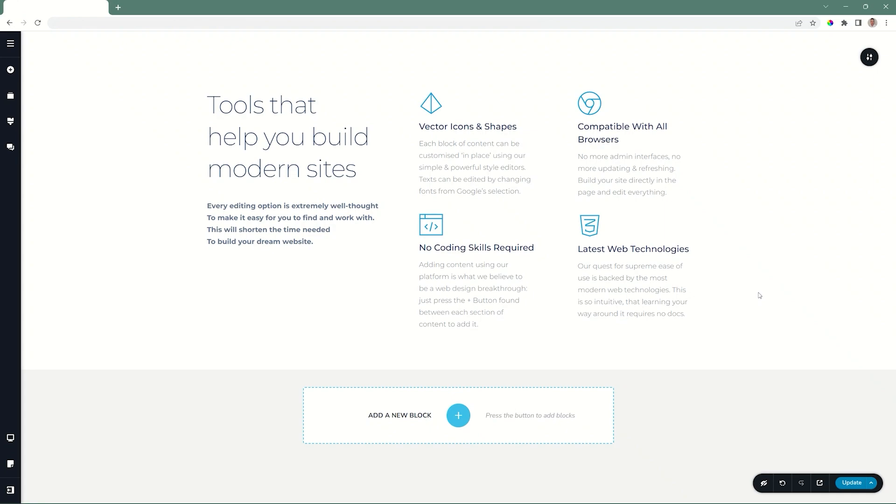
# Switch the page to the tablet view and open the typography settings of the main heading.
pyautogui.click(11, 437)
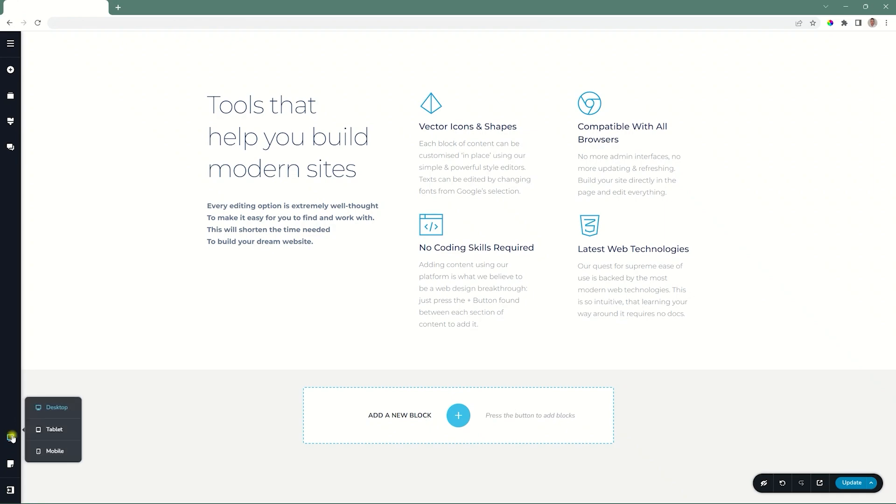
pyautogui.click(50, 433)
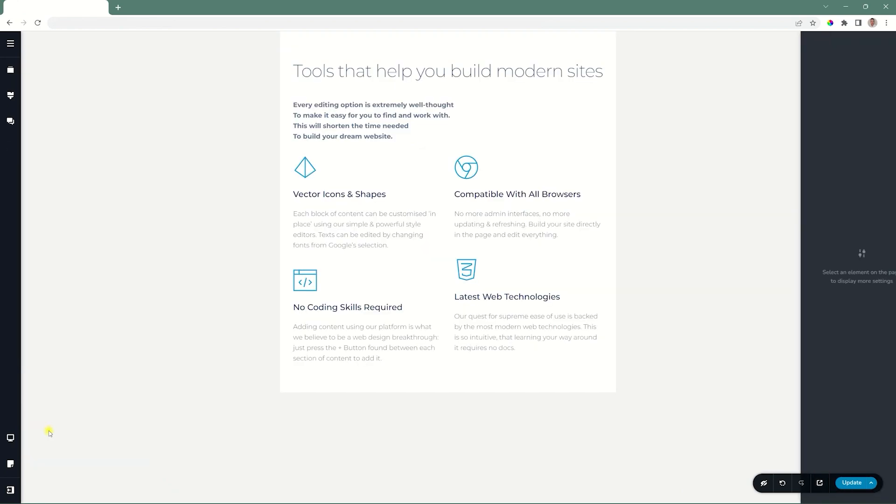
pyautogui.click(372, 72)
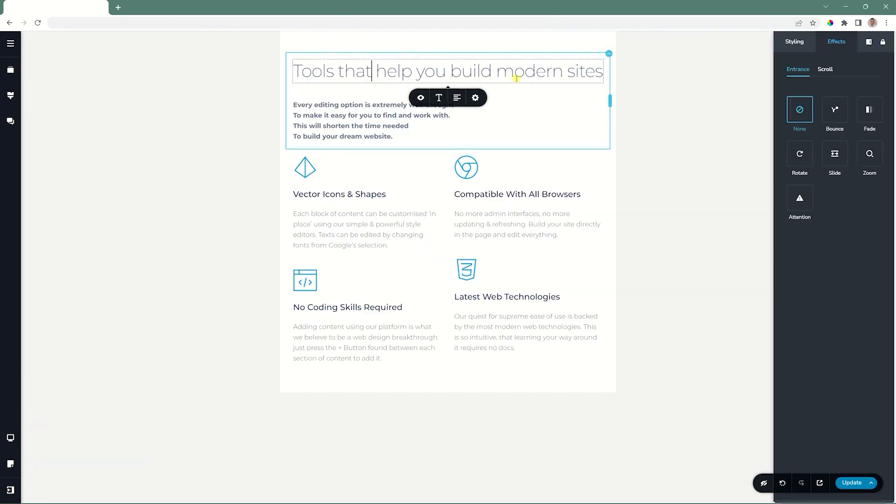
pyautogui.click(439, 98)
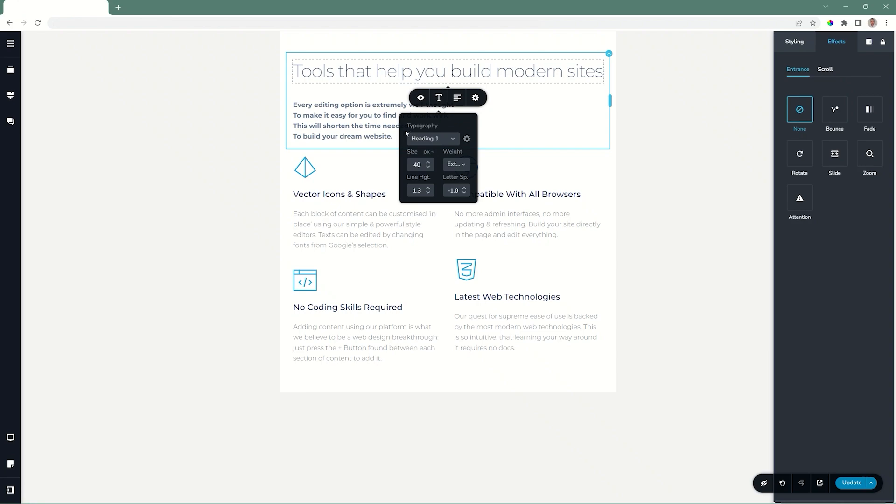